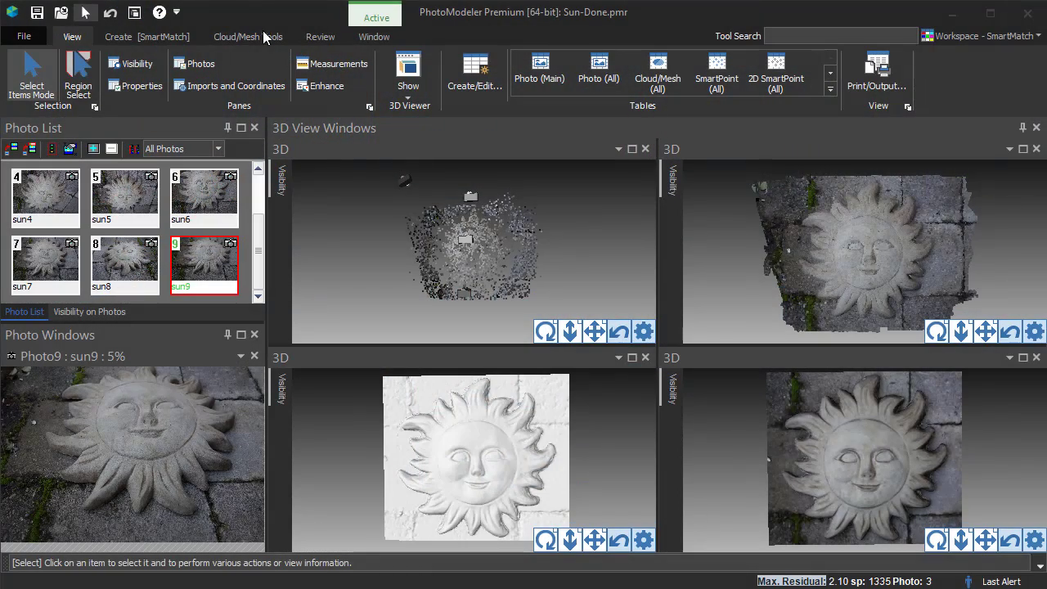
Step: Spin the sparse point cloud view briefly, then stop it
left_click(186, 126)
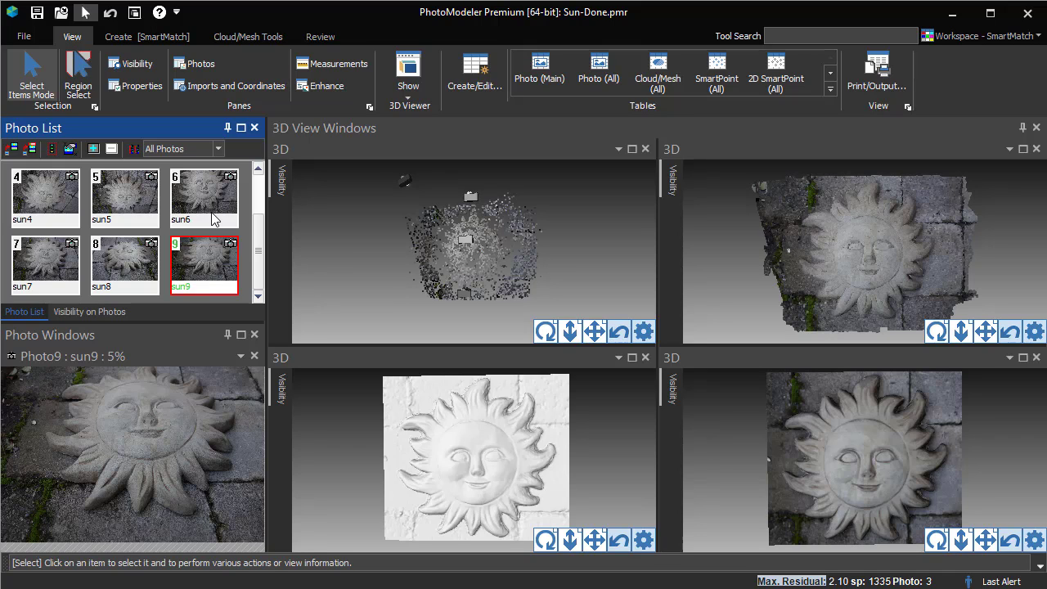
left_click(347, 131)
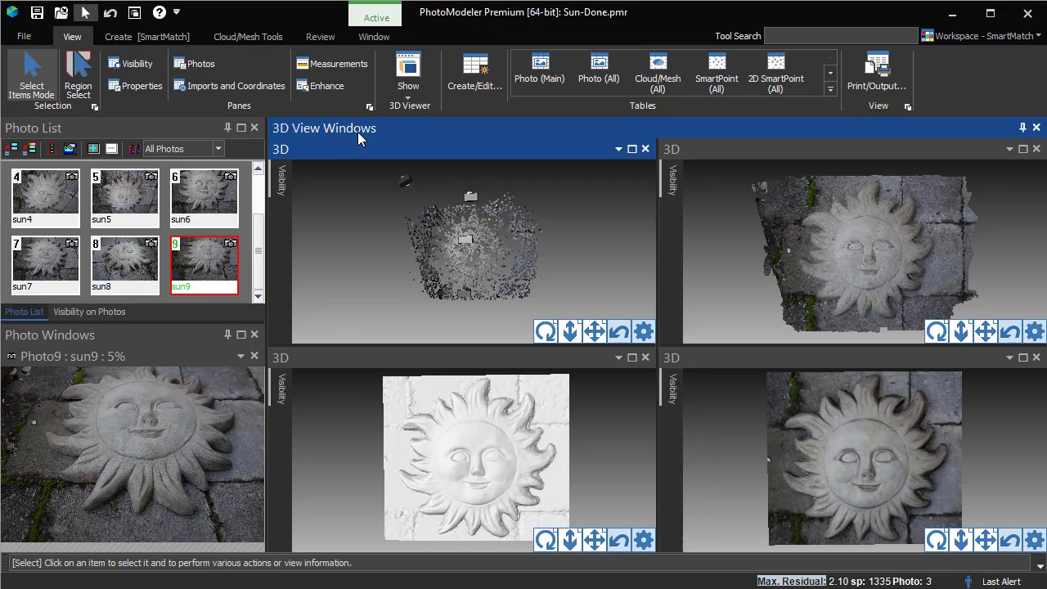
left_click(546, 331)
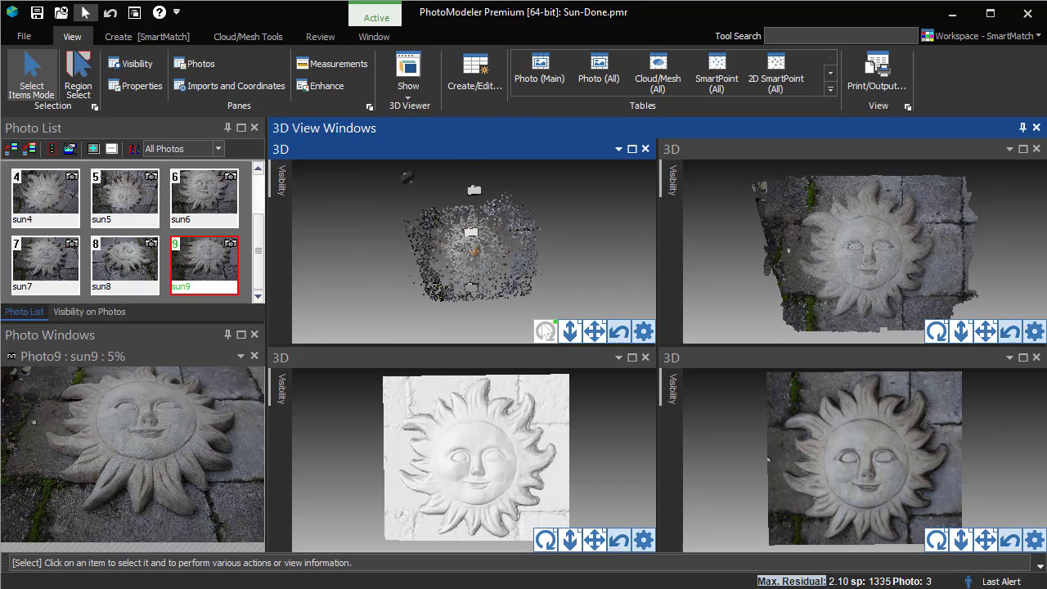
left_click(545, 330)
Step: Tumble and turn the textured point cloud, then set the shaded surface model spinning
left_click(882, 157)
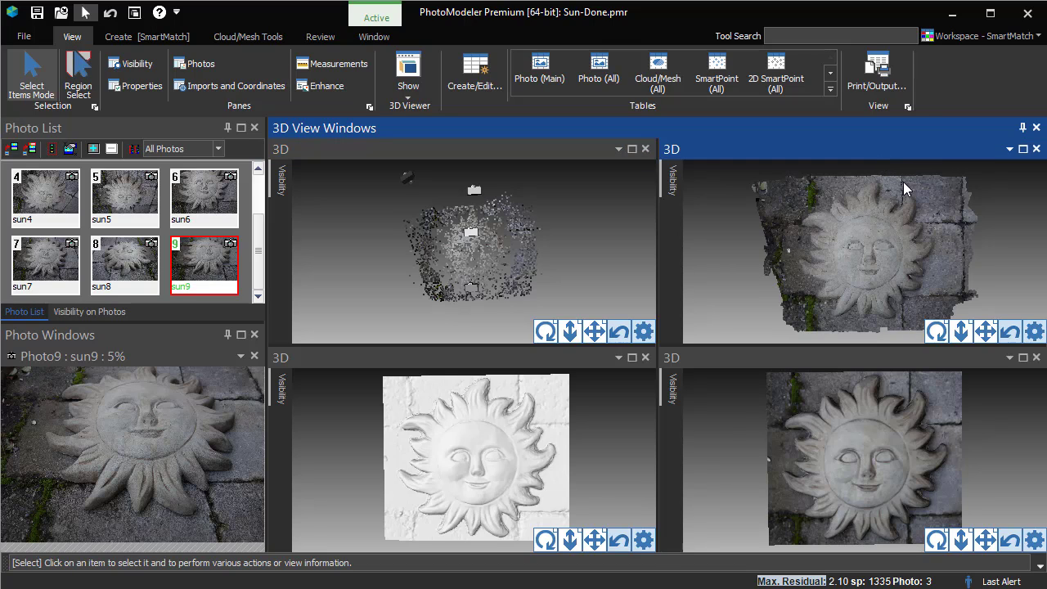
left_click(961, 330)
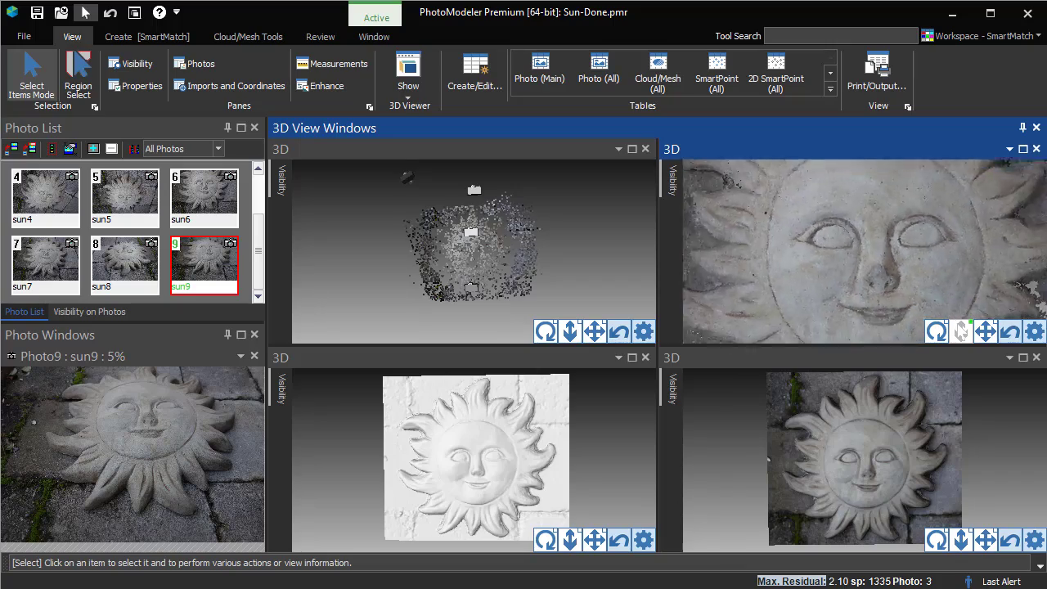
left_click(961, 331)
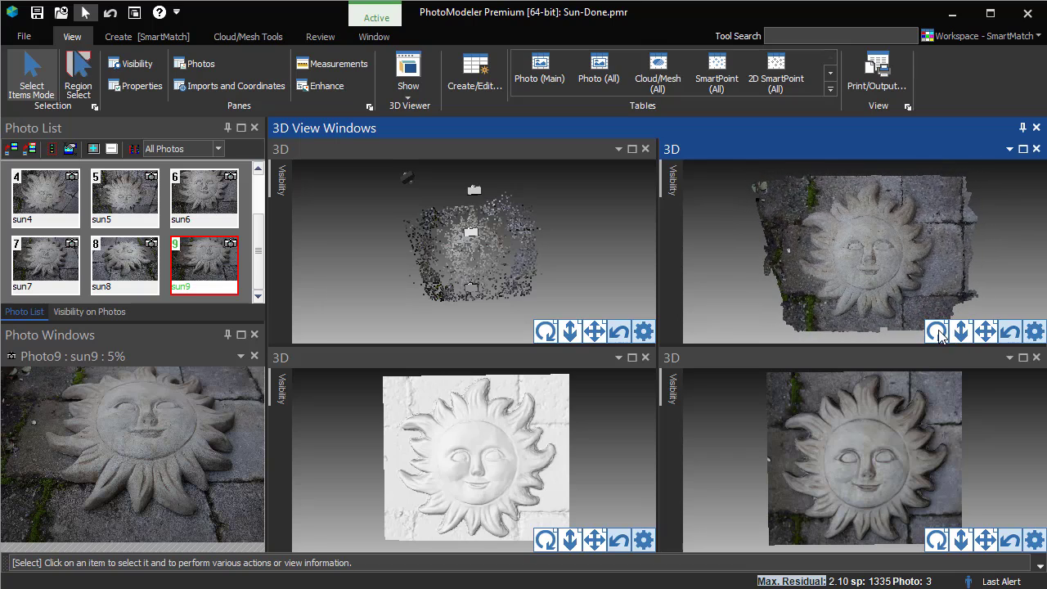
left_click(936, 330)
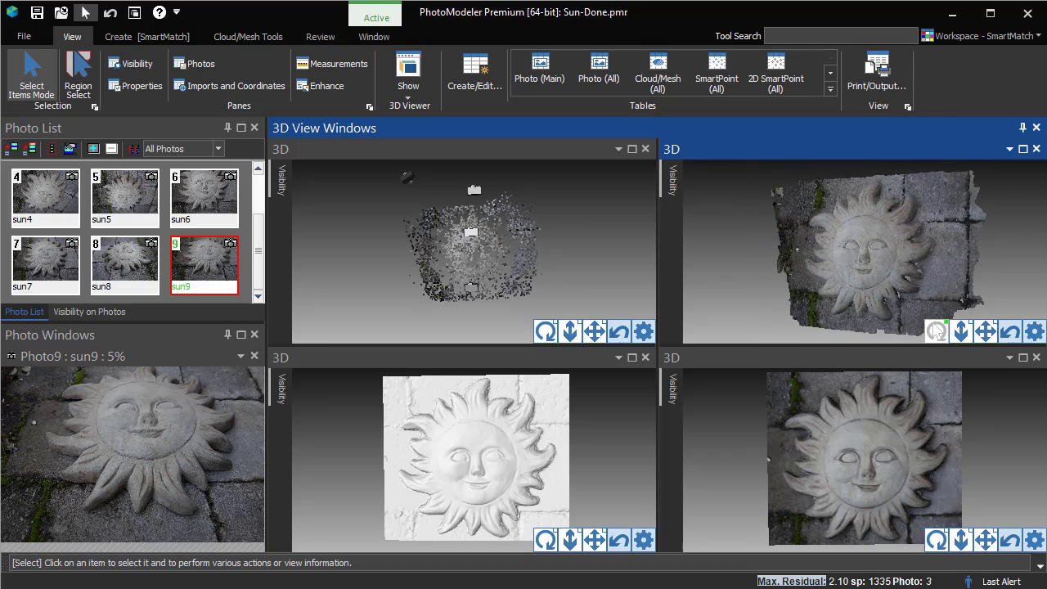
left_click(936, 331)
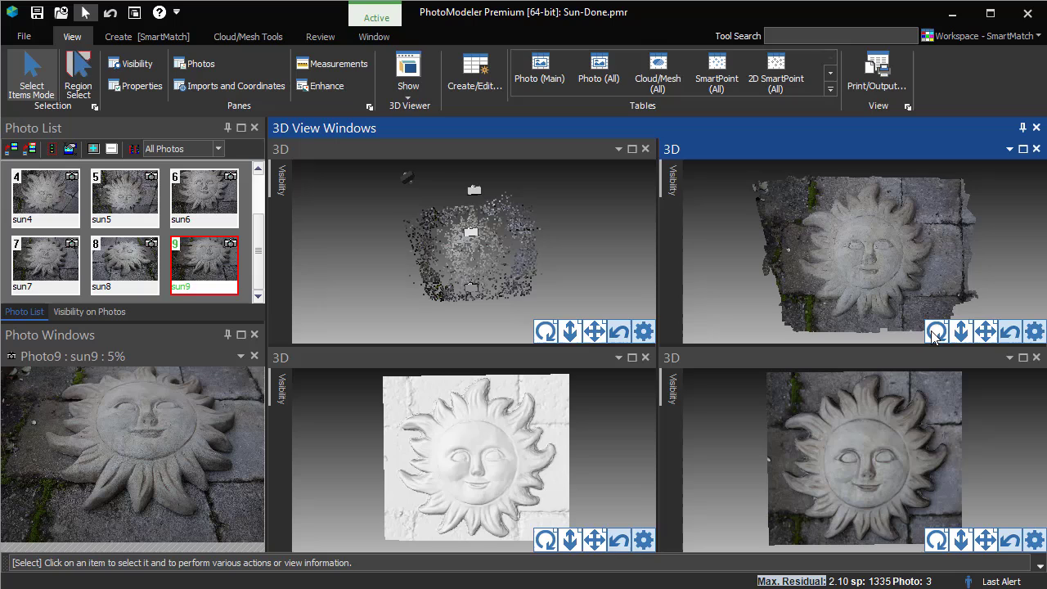
left_click(526, 354)
left_click(545, 539)
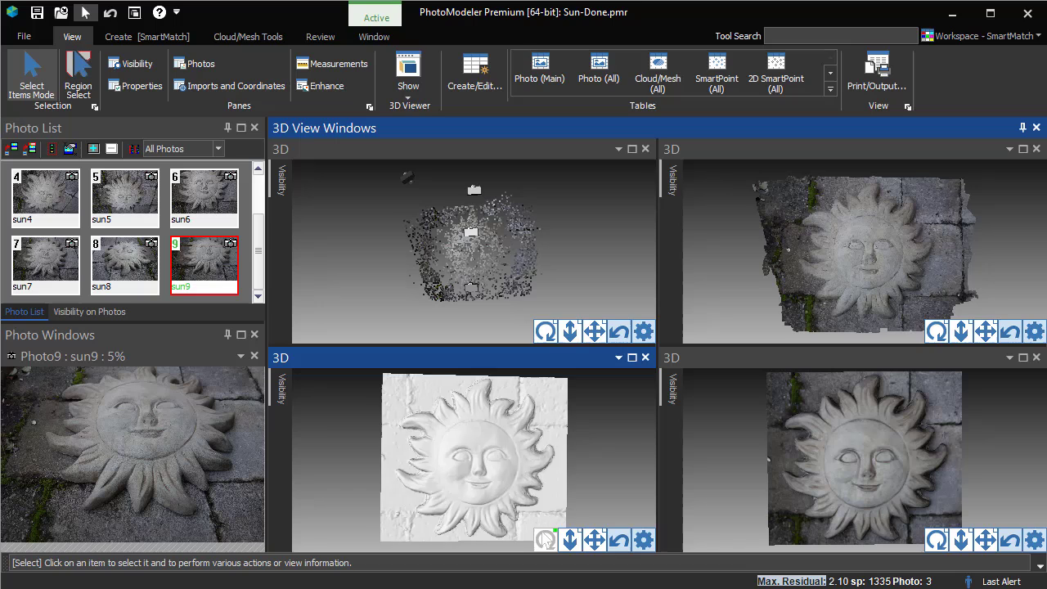
Step: Stop the bottom-left shaded surface and auto-rotate the bottom-right photo-textured mesh instead
left_click(545, 539)
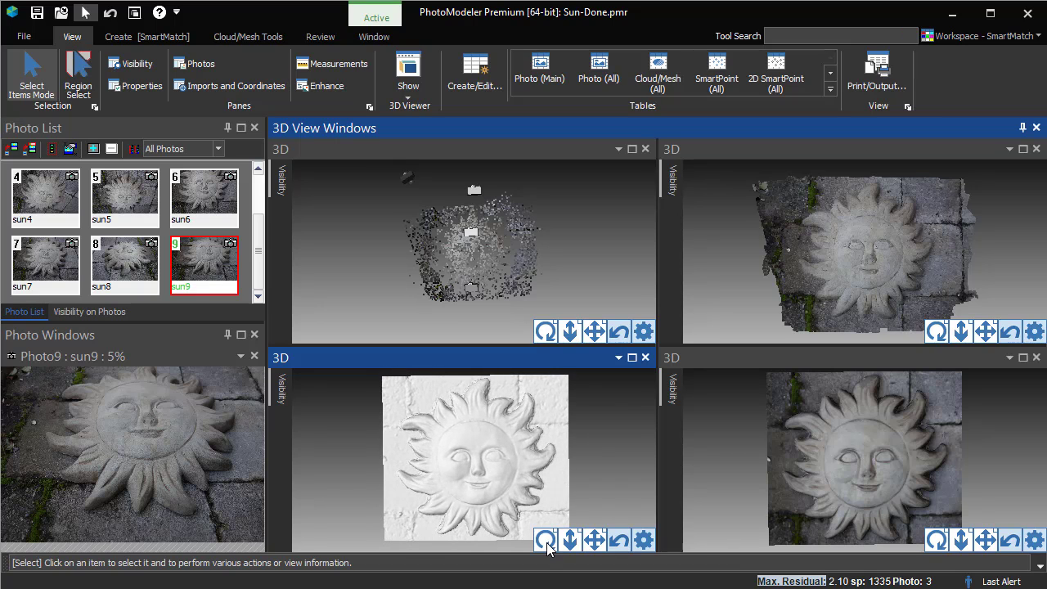
left_click(743, 357)
left_click(937, 542)
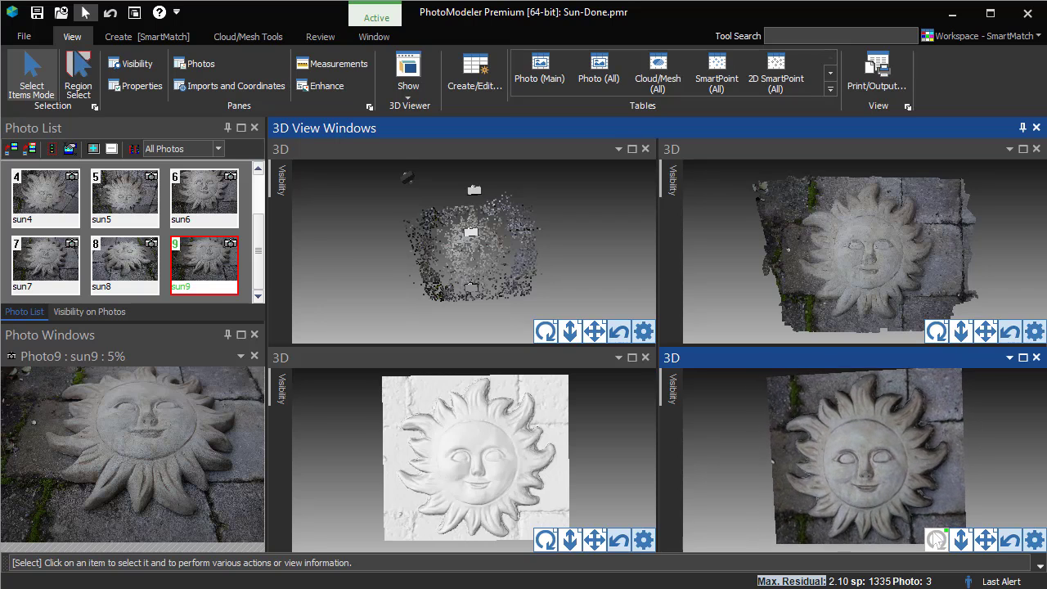
Step: Start a new SmartMatch/DSM project with point cloud and mesh creation using high density MVS
left_click(22, 39)
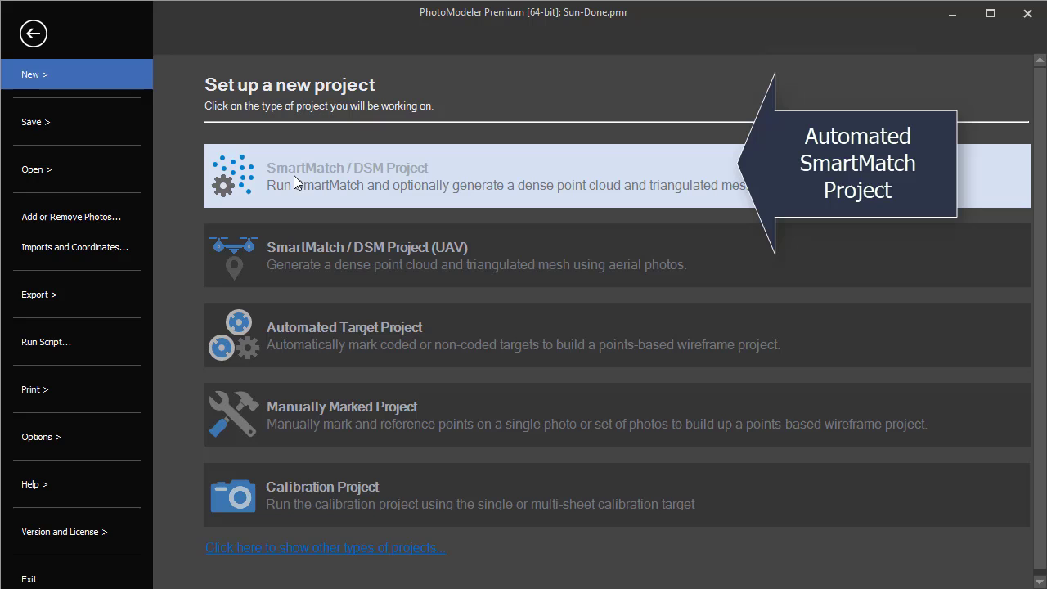
left_click(491, 175)
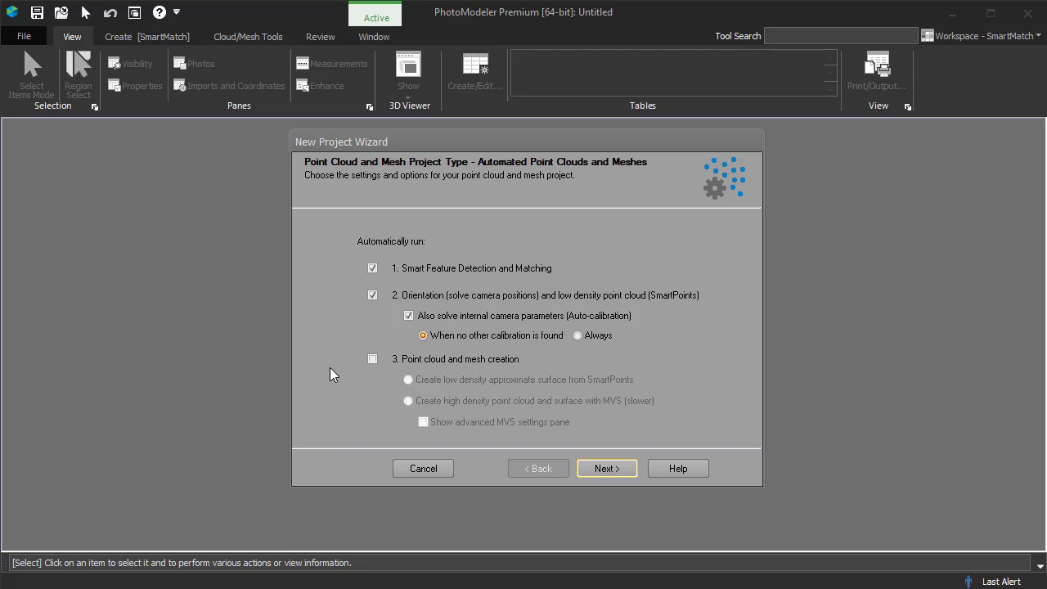
left_click(372, 360)
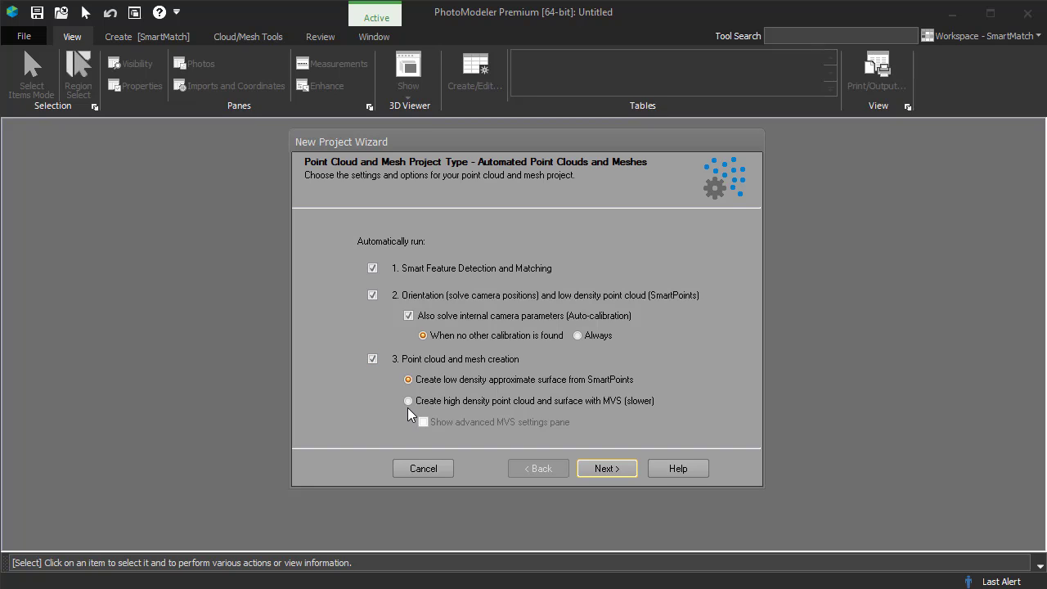
left_click(408, 401)
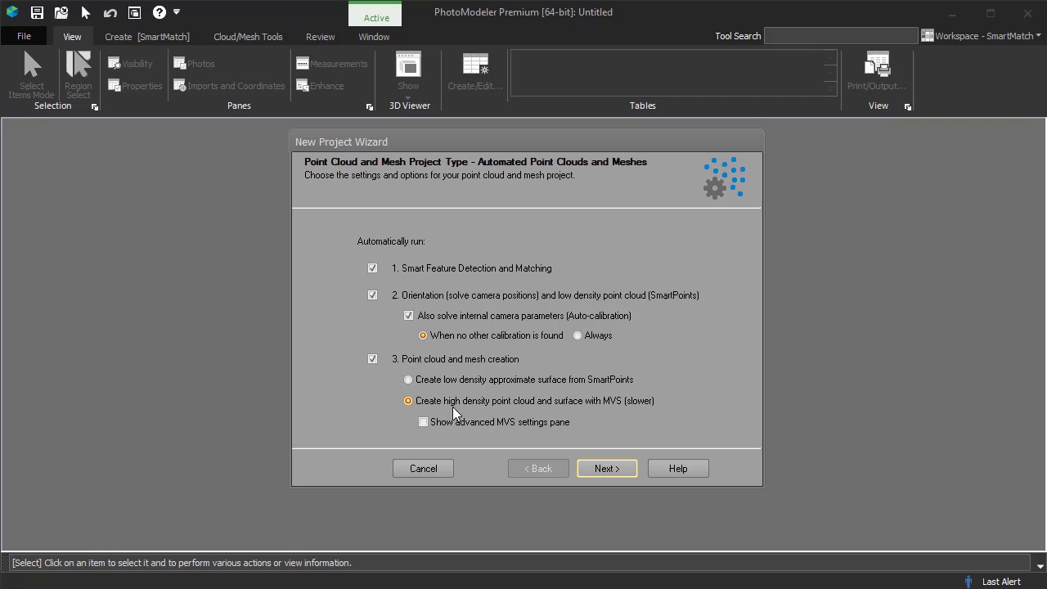
Step: Advance the wizard to the photo selection page
left_click(596, 467)
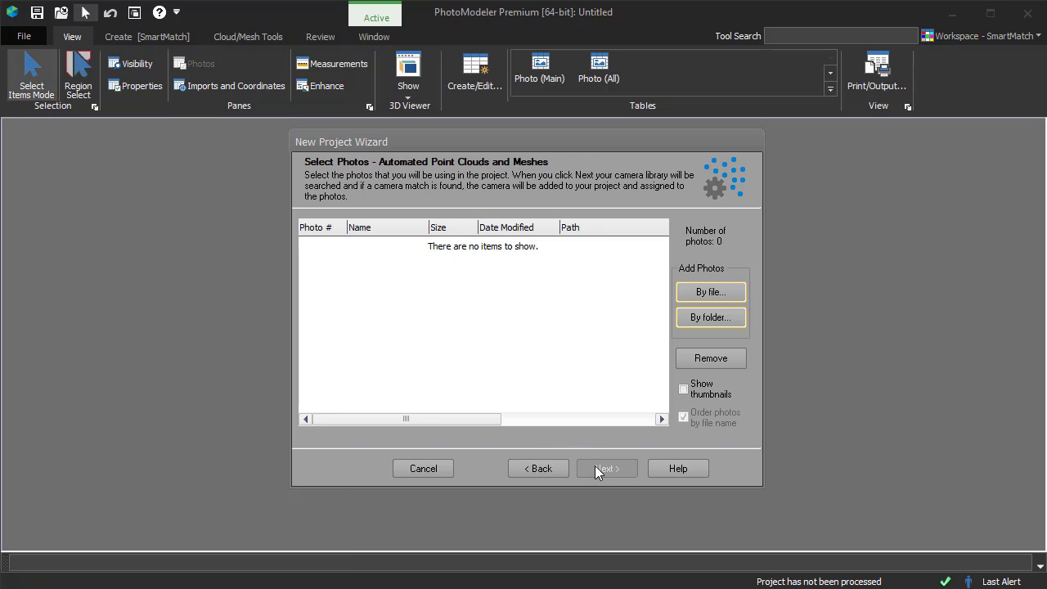
Step: Add photos Sun1.jpg through Sun9.jpg to the project
left_click(689, 297)
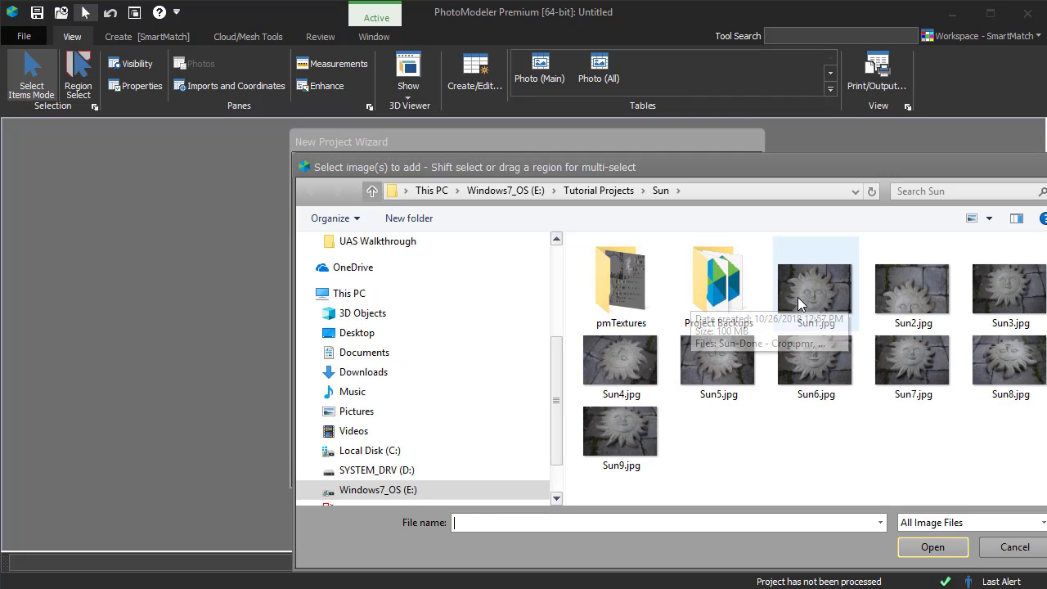
left_click(803, 301)
left_click(638, 431, "shift")
left_click(958, 553)
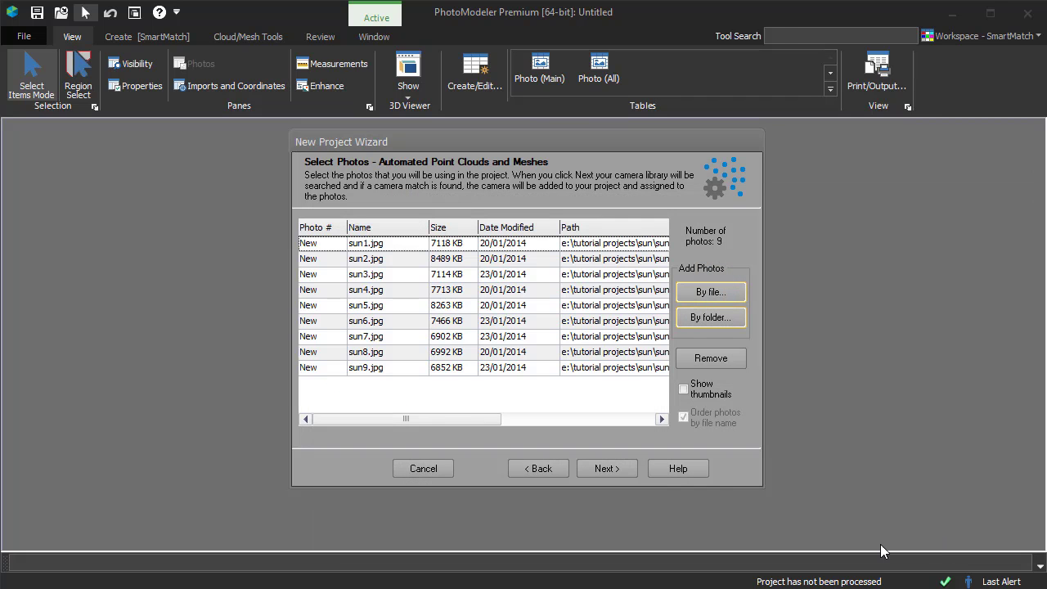
left_click(607, 467)
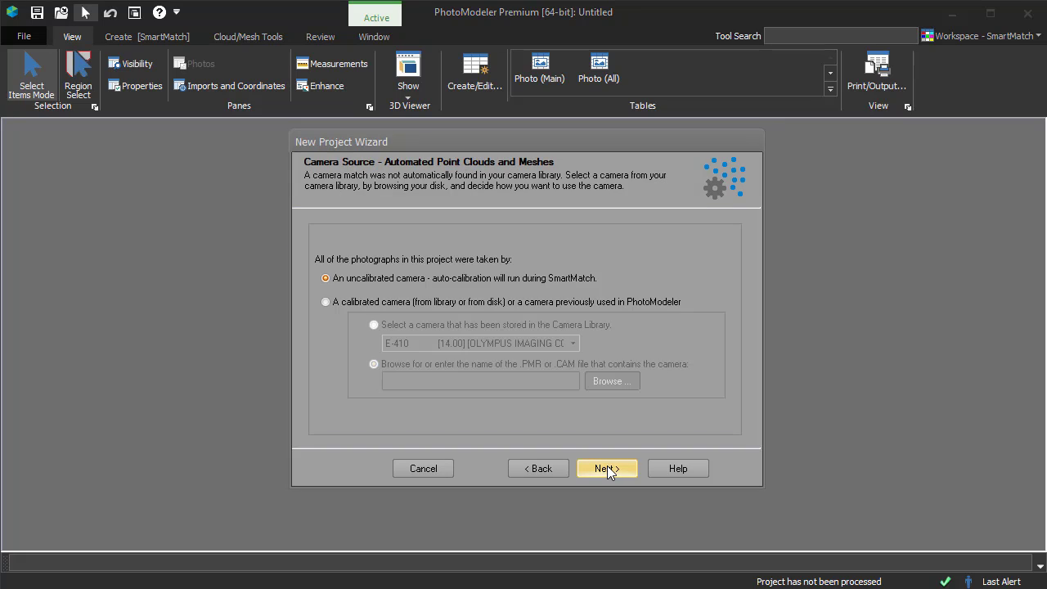
Step: Use the calibrated camera from Sun-Done.pmr and finish creating the project
left_click(341, 301)
left_click(612, 384)
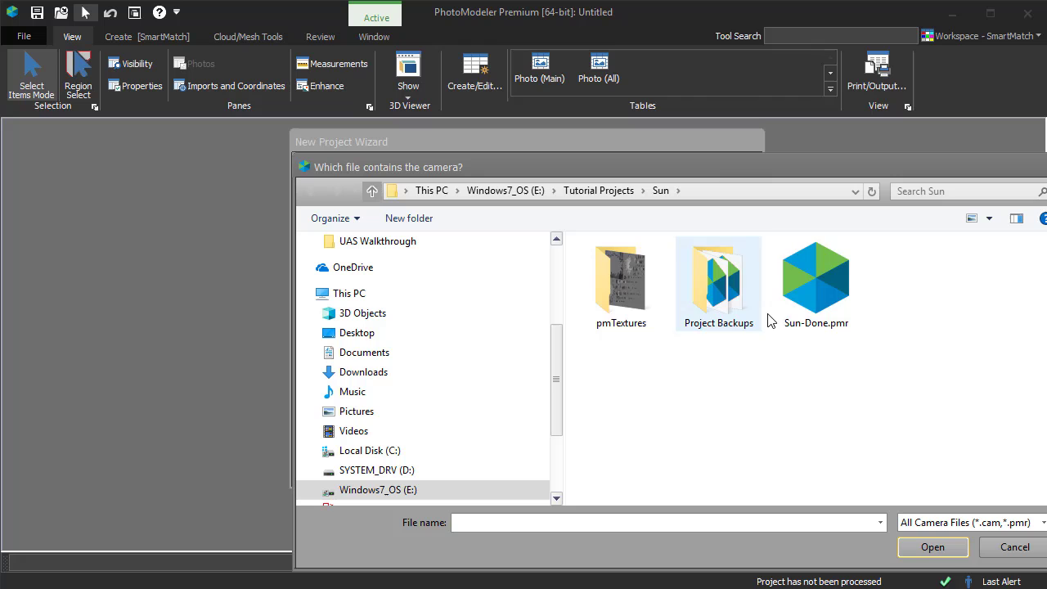
left_click(810, 298)
left_click(932, 547)
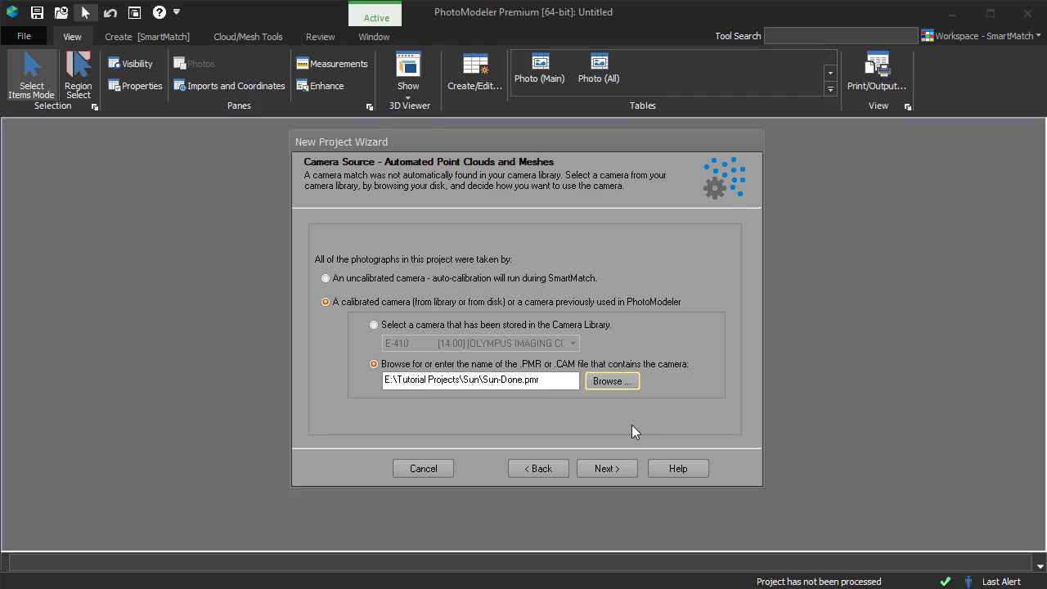
left_click(619, 463)
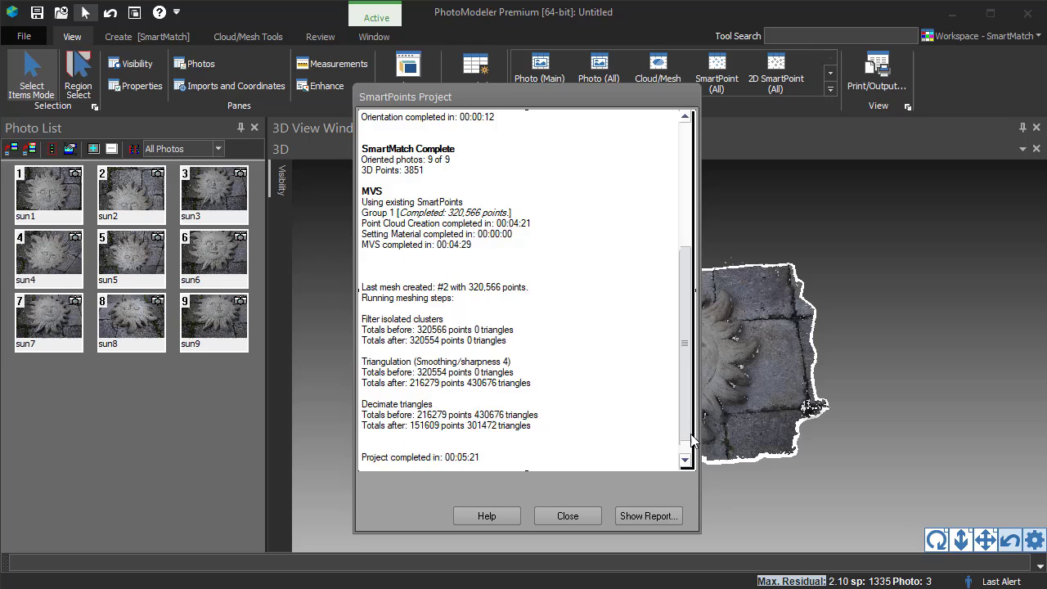
Step: Review the SmartPoints Project report showing 301,472 triangles, then close it
left_click_drag(691, 442, 676, 469)
left_click(577, 514)
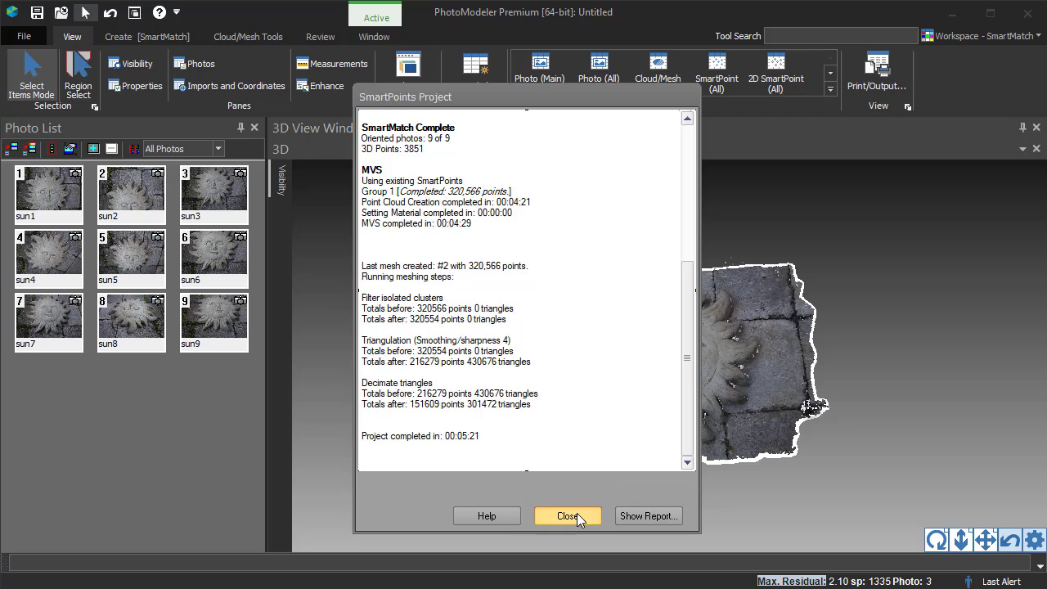
Step: Dismiss the report and Save As the project under the name Sun-Done
left_click(577, 515)
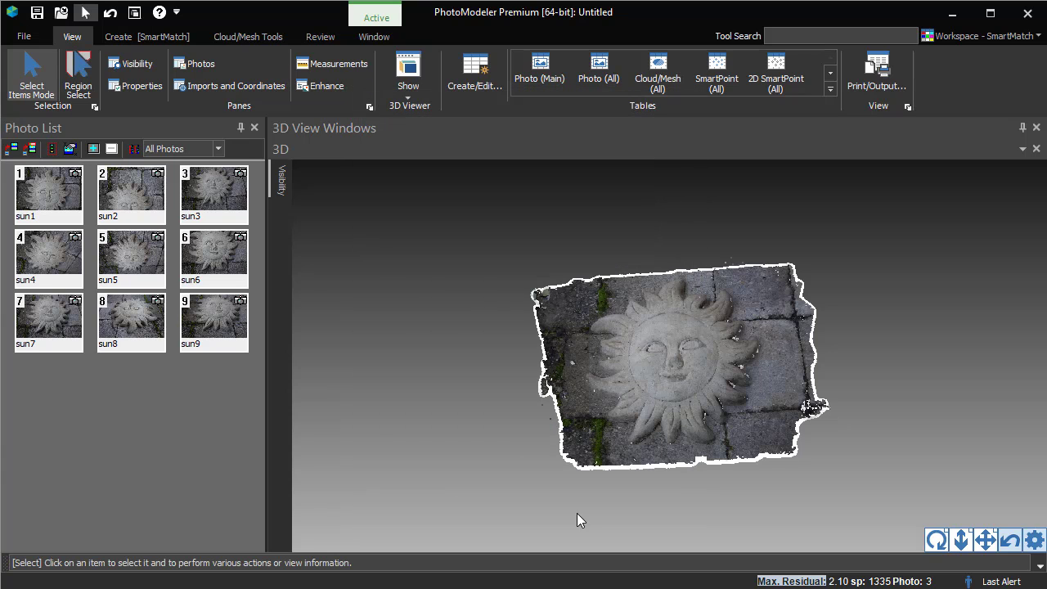
left_click(24, 36)
left_click(80, 121)
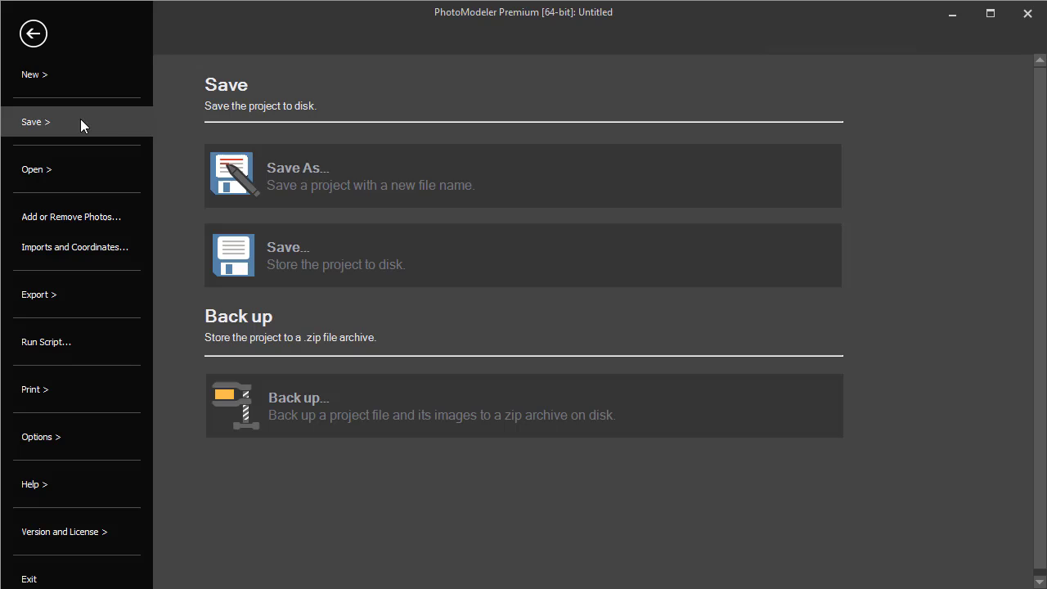
left_click(278, 170)
type("Sun Dome")
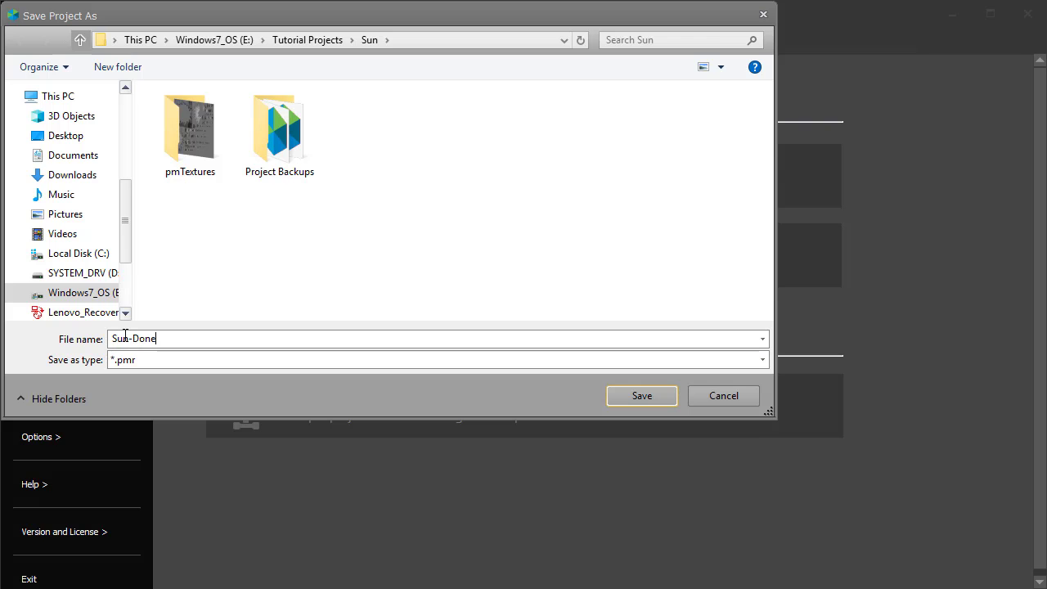
left_click(634, 395)
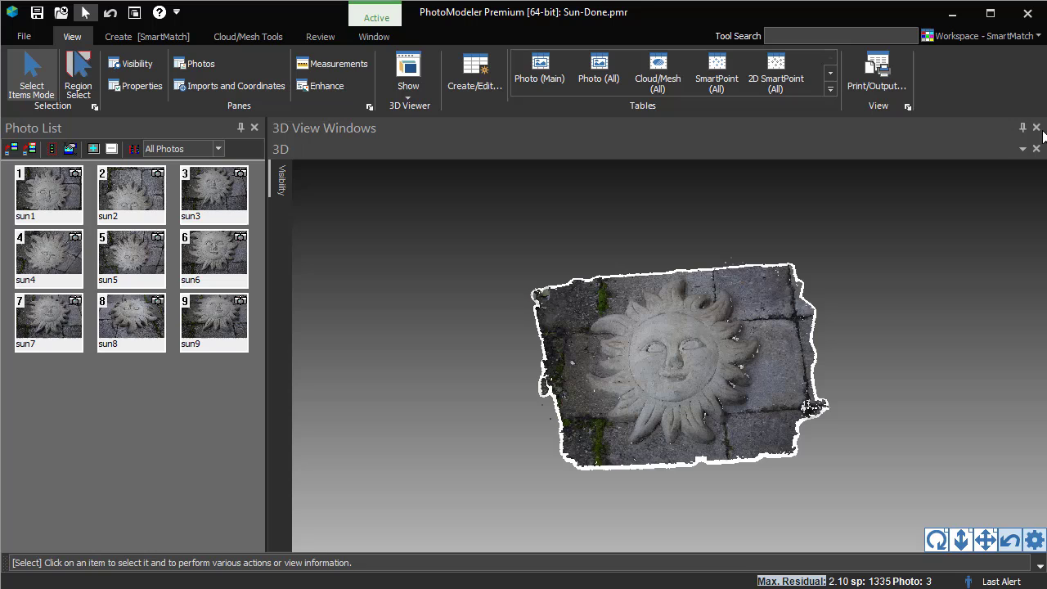
Step: Close the 3D view and open photos sun1 and sun2 side by side
left_click(1037, 128)
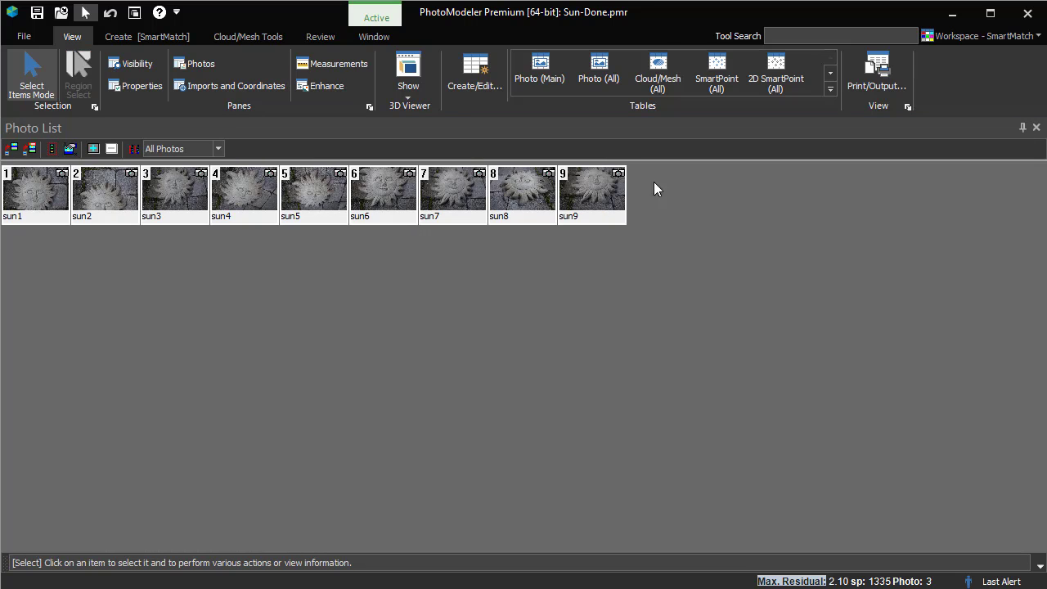
left_click(41, 198)
left_click(105, 197, "ctrl")
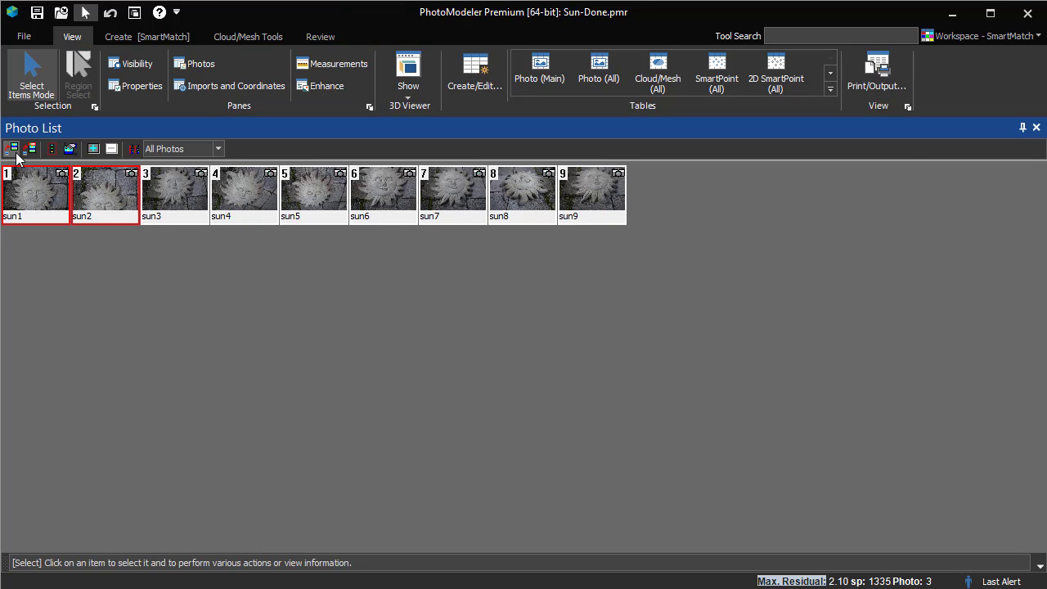
left_click(12, 149)
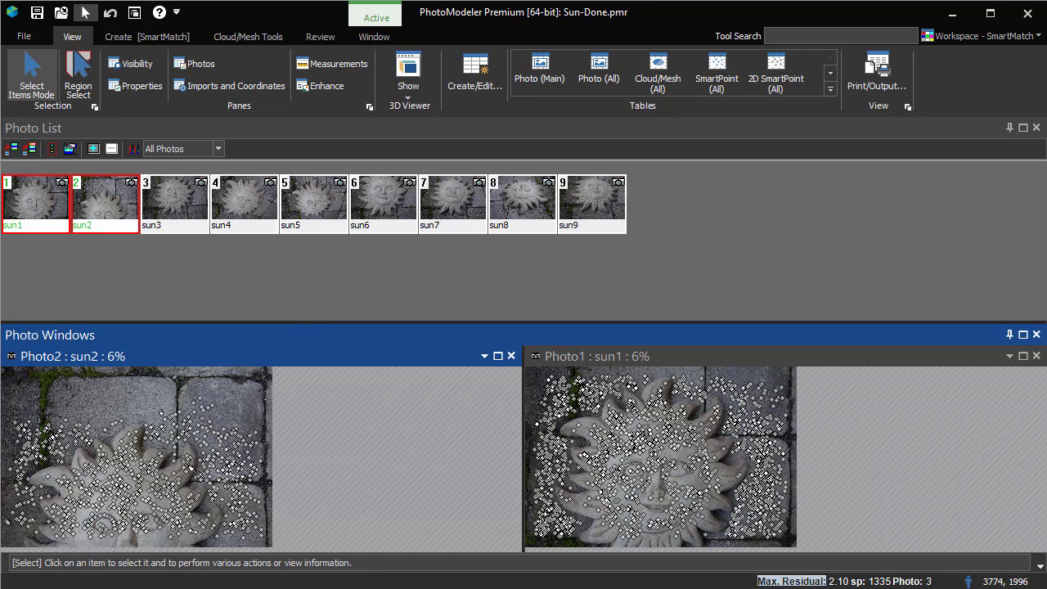
Step: Select a matched SmartPoint and zoom both photos to 33%
left_click(189, 468)
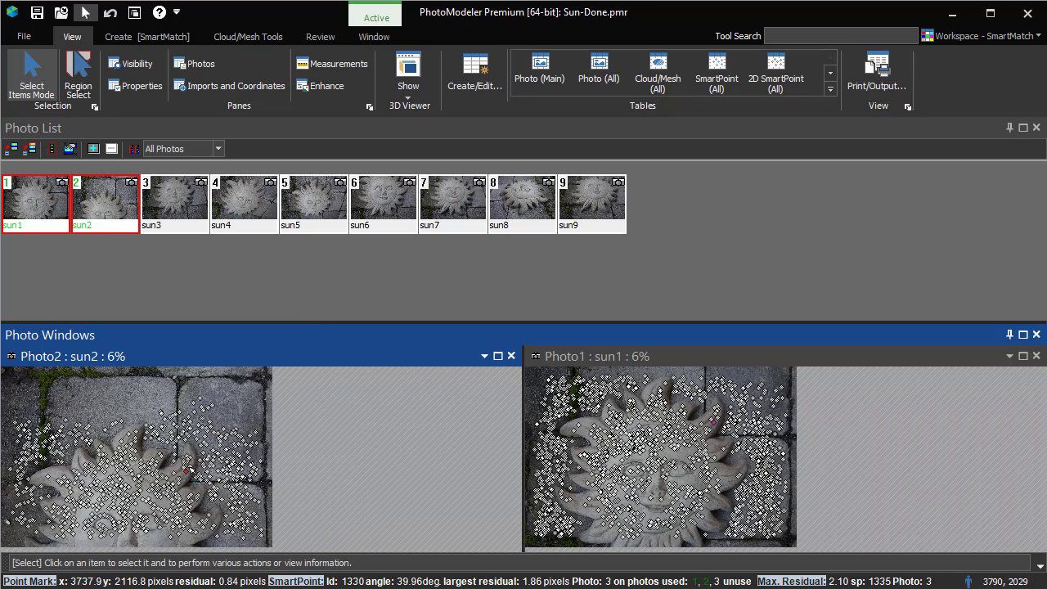
scroll(200, 476, "up", 4)
left_click(701, 356)
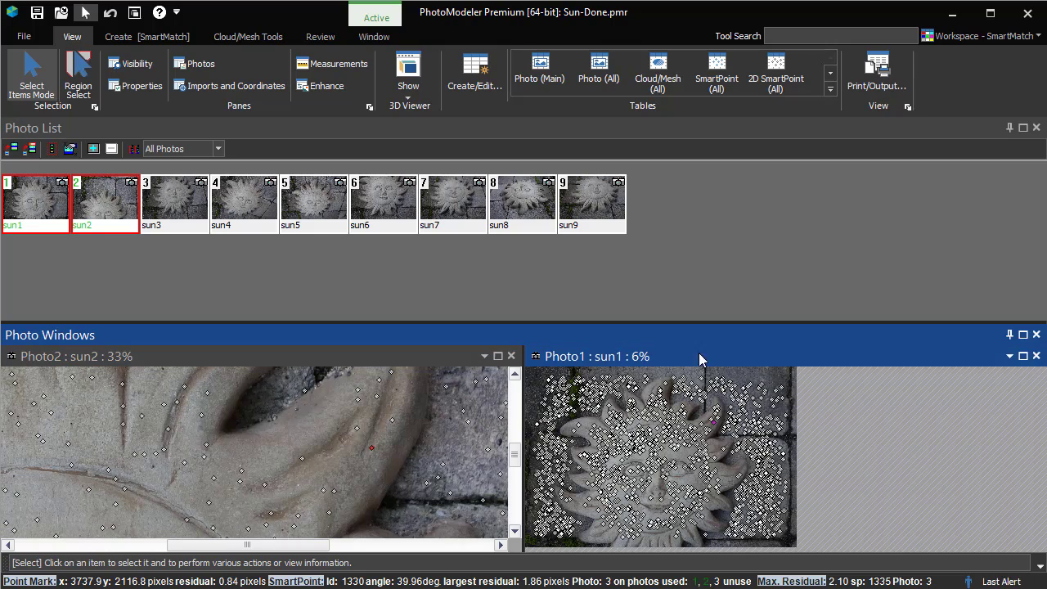
scroll(887, 406, "up", 3)
middle_click_drag(886, 404, 860, 444)
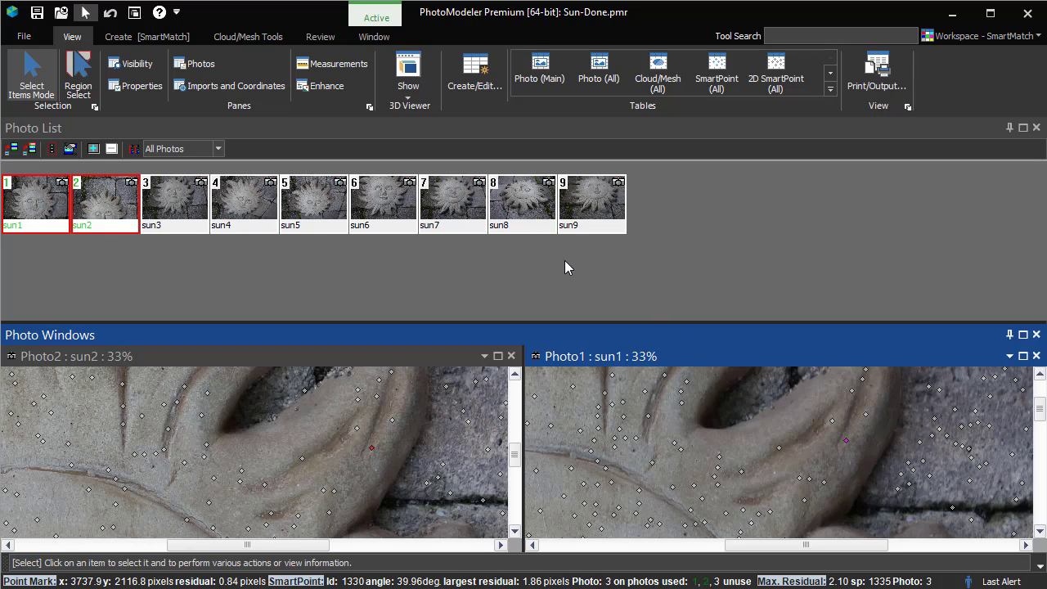
Step: Reopen the 3D viewer and uncheck Triangulated Meshes and Point Clouds, leaving sparse SmartPoints
left_click(135, 13)
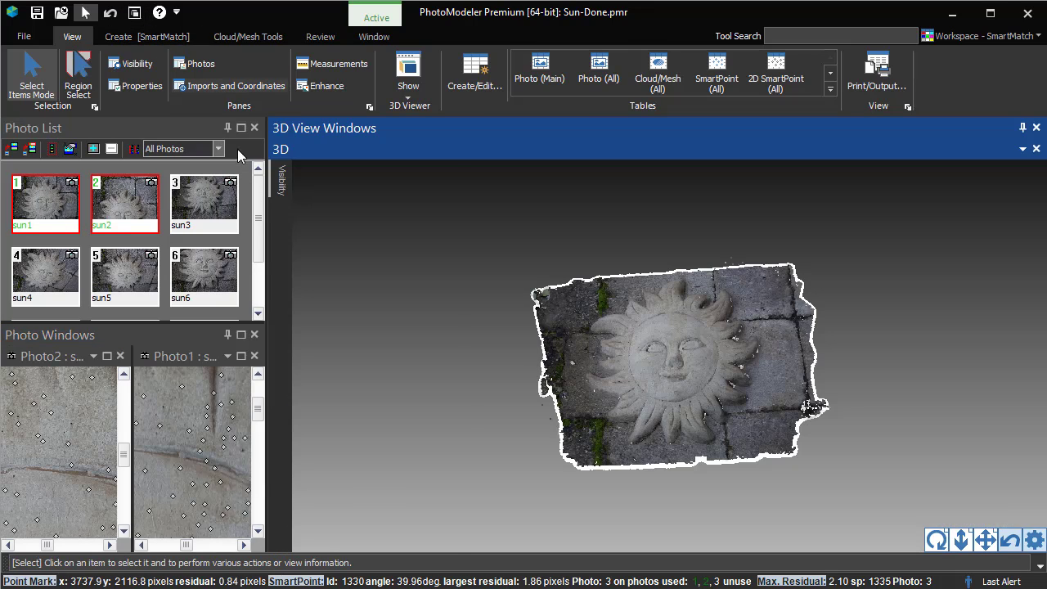
left_click(281, 180)
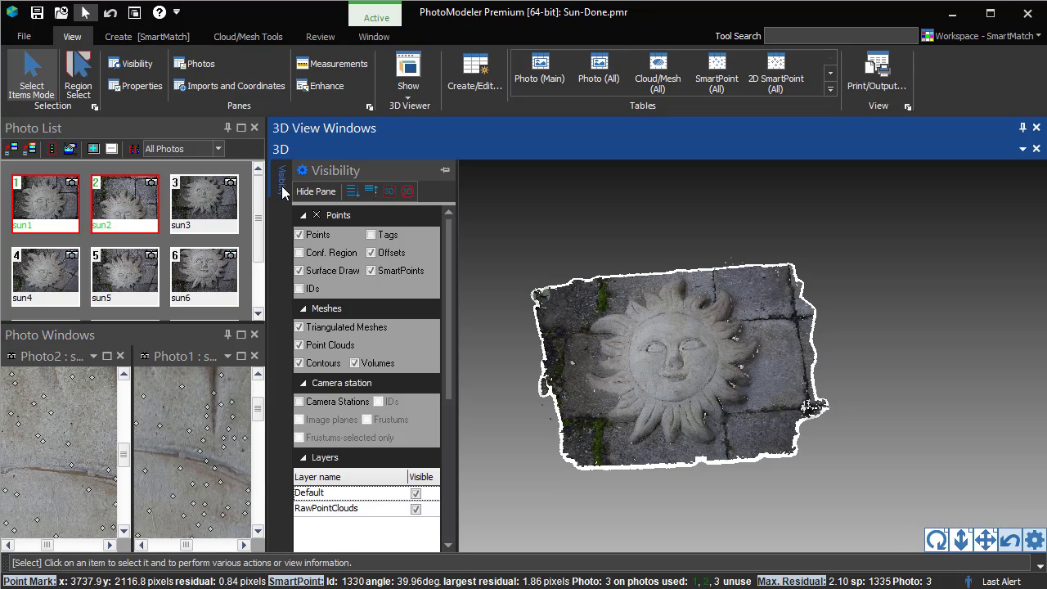
left_click(300, 327)
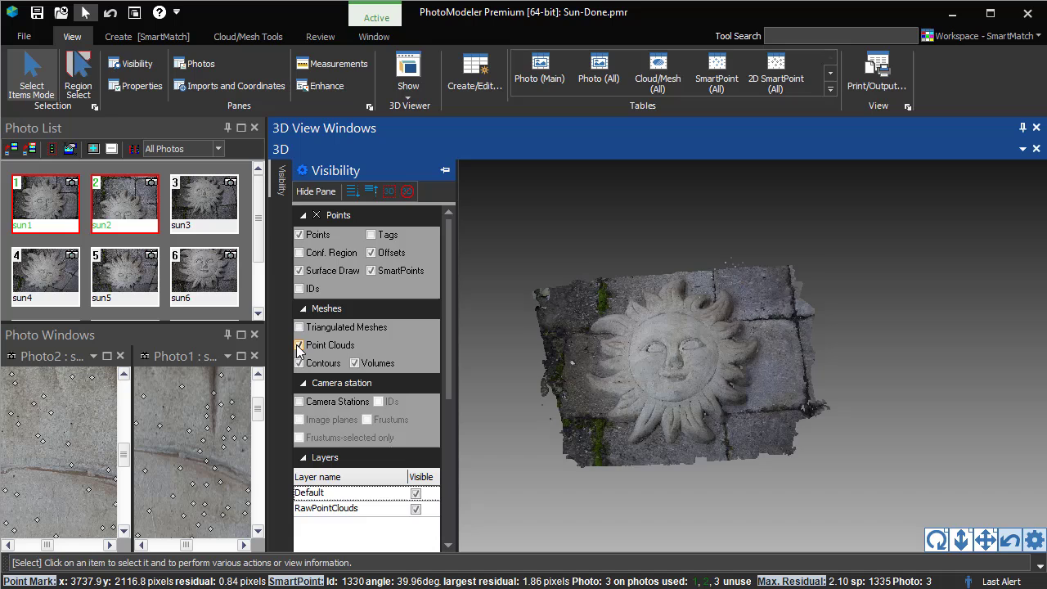
left_click(299, 345)
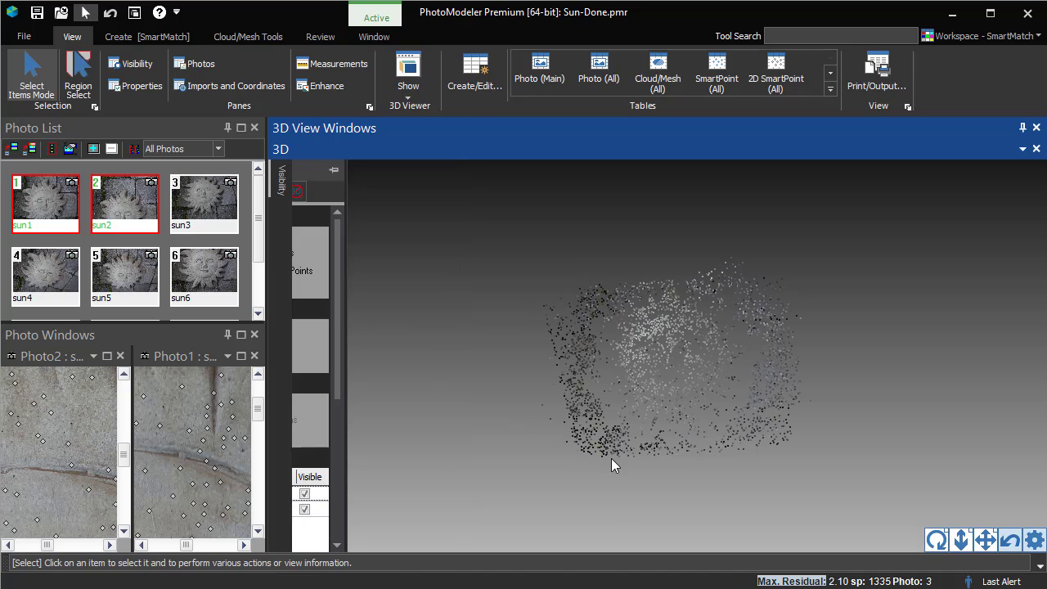
left_click_drag(646, 433, 671, 376)
scroll(671, 370, "up", 3)
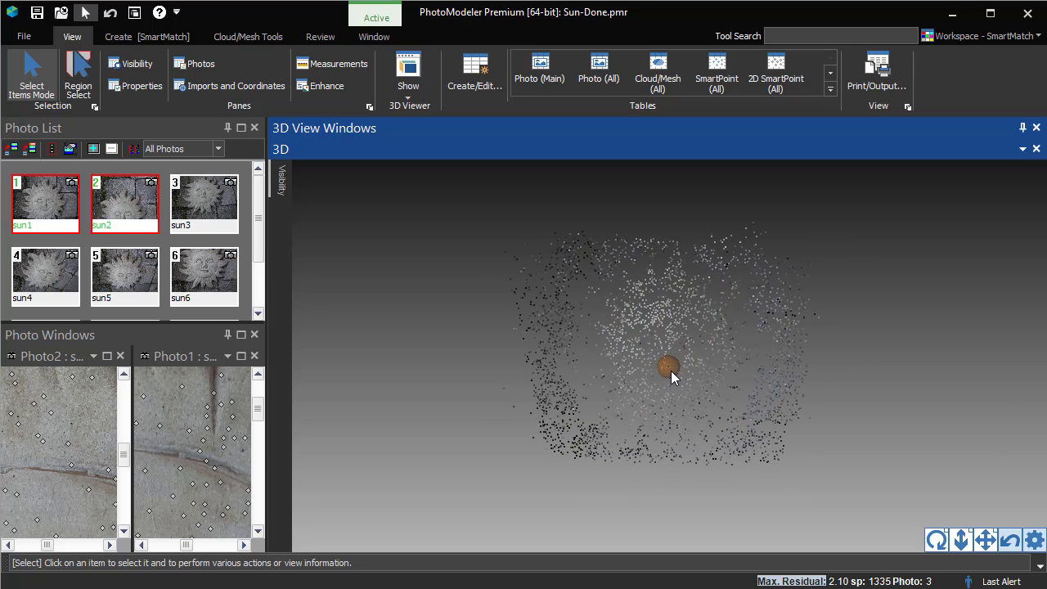
Step: Uncheck SmartPoints, check Point Clouds, and zoom into the dense cloud's sun face and back out
mouse_move(283, 184)
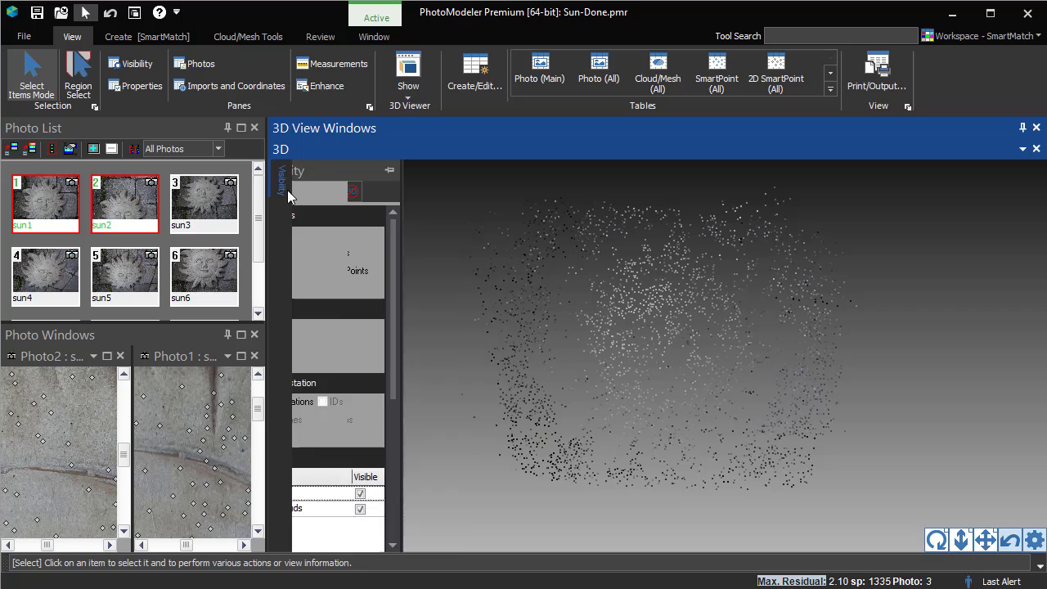
left_click(371, 270)
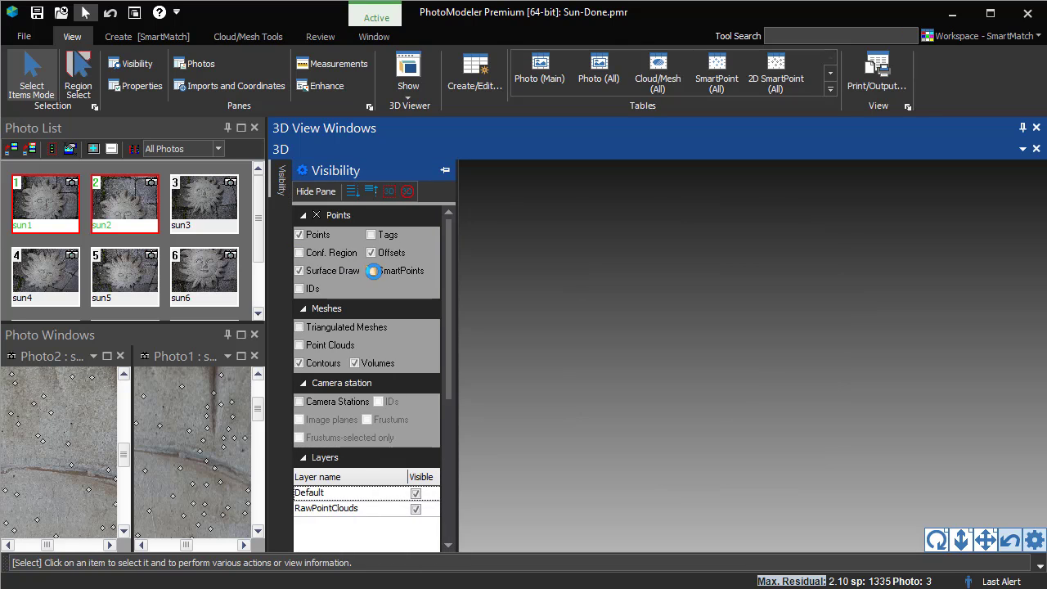
left_click(300, 345)
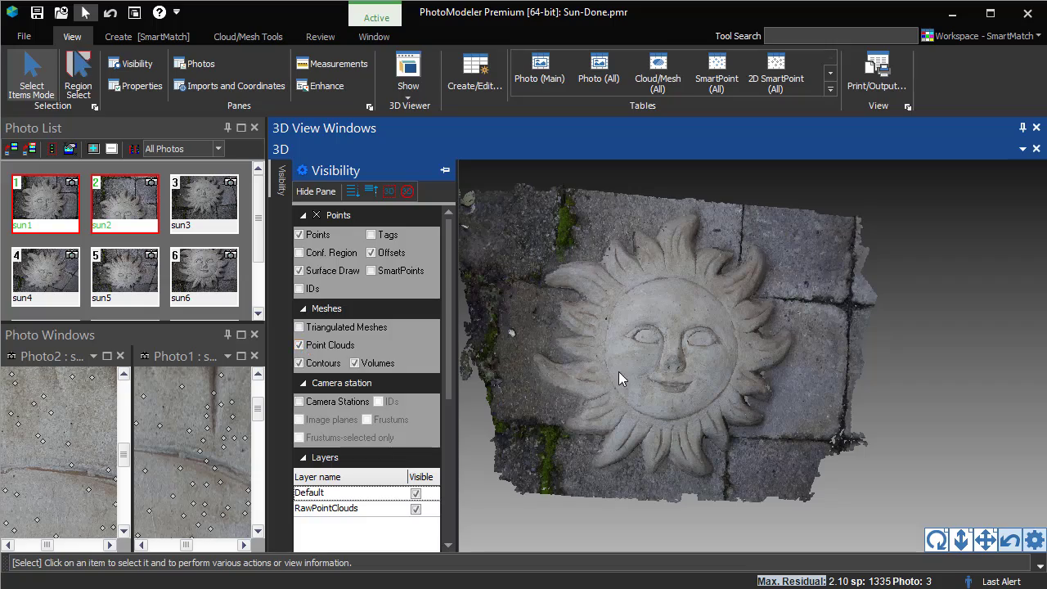
mouse_move(618, 371)
left_mouse_down()
mouse_move(732, 373)
mouse_move(543, 381)
mouse_move(587, 389)
mouse_move(621, 368)
left_mouse_up()
scroll(698, 363, "up", 5)
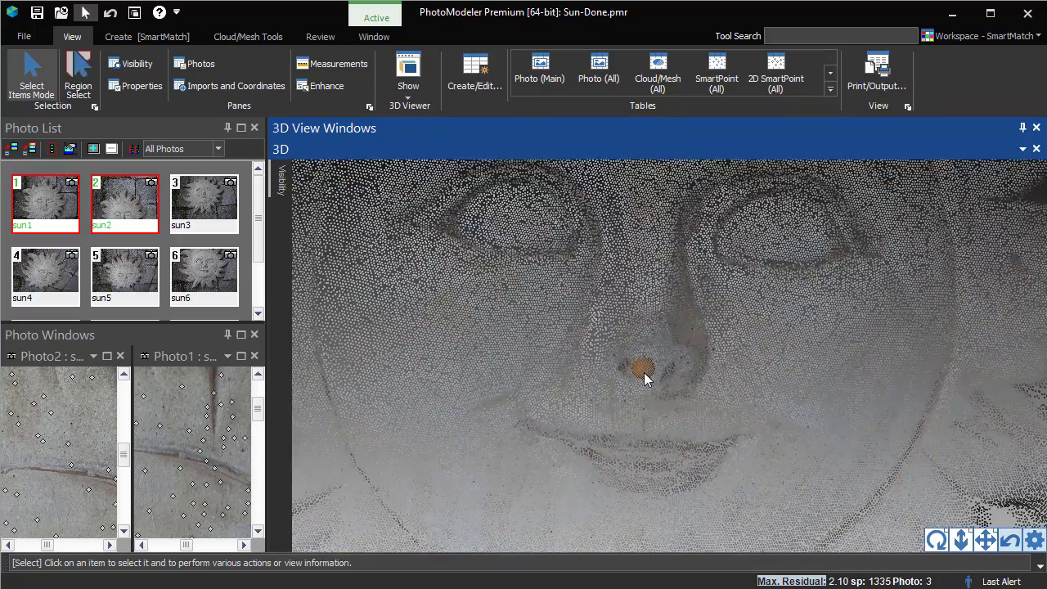
scroll(645, 373, "down", 4)
scroll(644, 373, "down", 6)
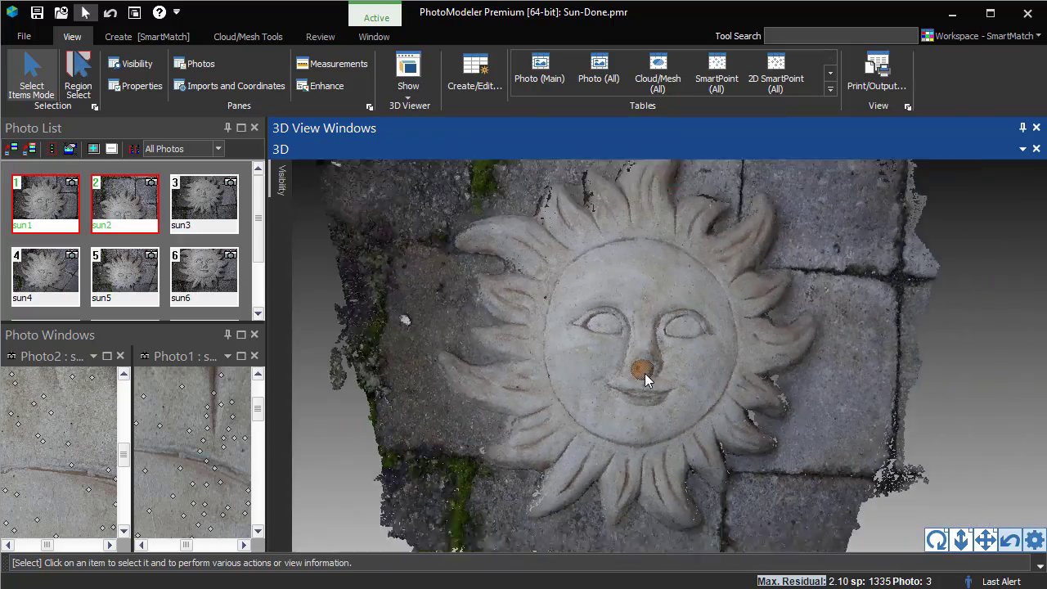
scroll(645, 373, "down", 1)
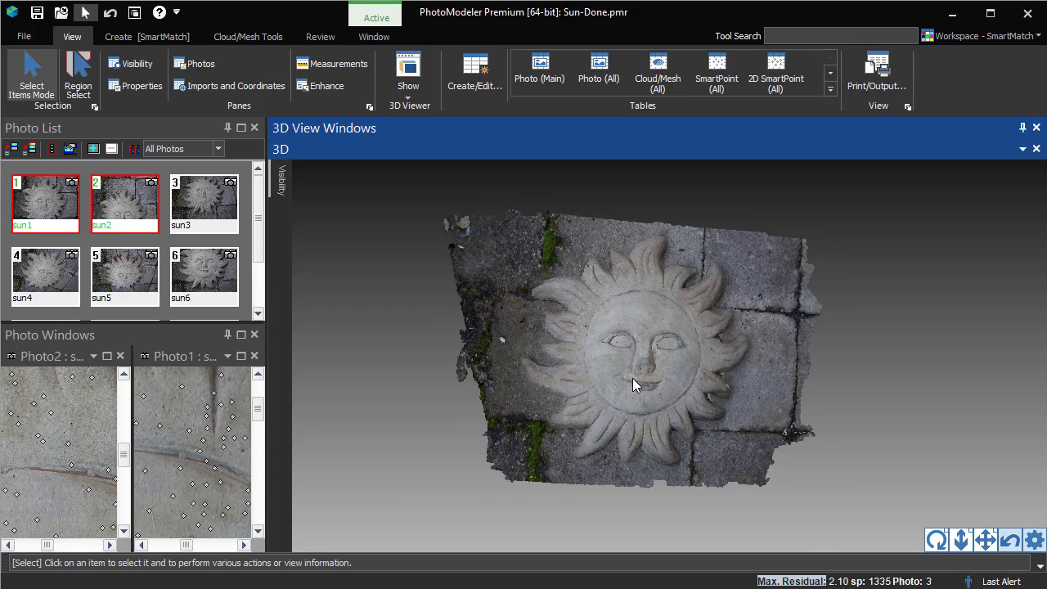
left_click(280, 190)
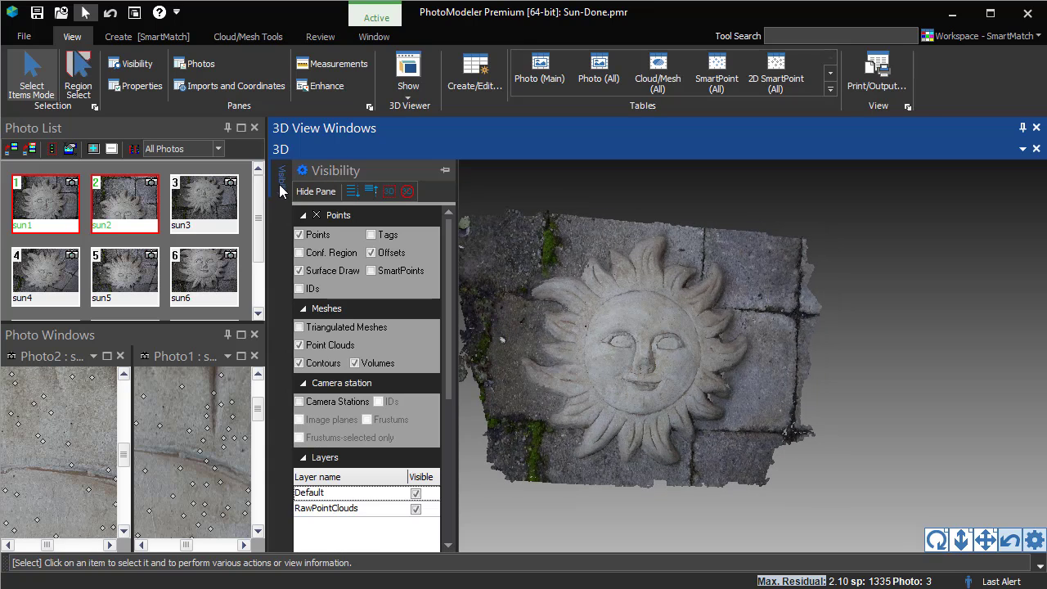
Step: Swap Point Clouds for Triangulated Meshes and rotate and tilt the untextured mesh
left_click(300, 346)
left_click(299, 327)
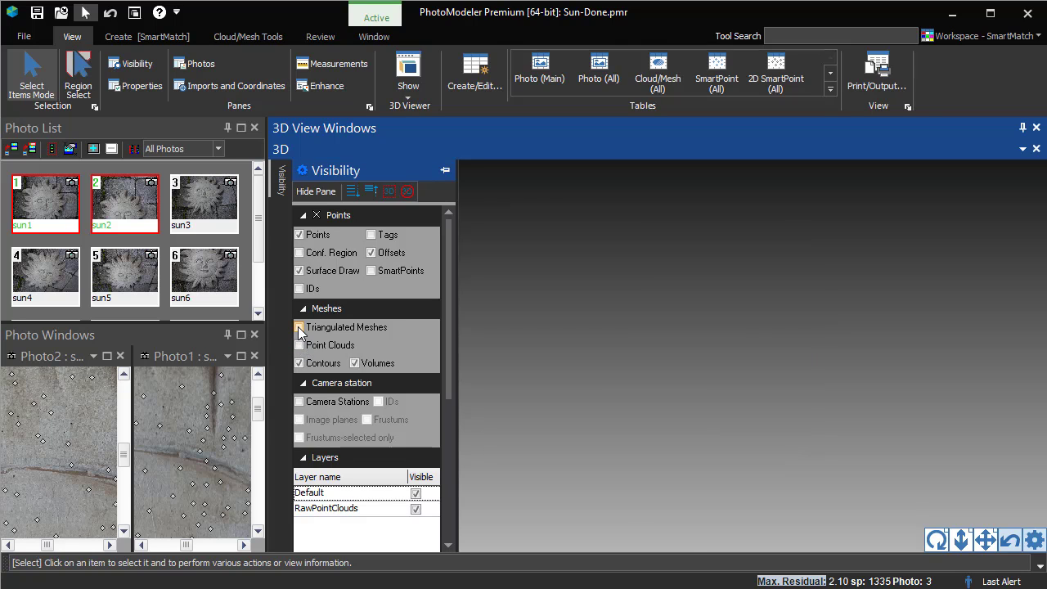
mouse_move(567, 390)
left_mouse_down()
mouse_move(635, 390)
mouse_move(573, 394)
left_mouse_up()
mouse_move(630, 409)
left_mouse_down()
mouse_move(638, 428)
mouse_move(613, 236)
mouse_move(618, 365)
mouse_move(622, 352)
mouse_move(604, 330)
left_mouse_up()
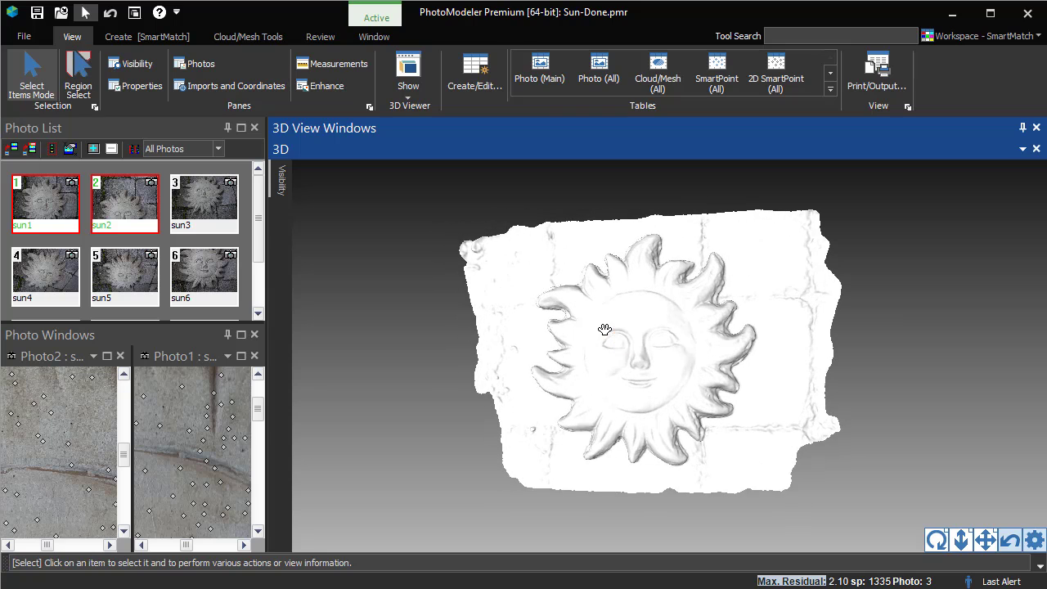
Step: Set the Surfaces display style to Quality textures and generate the photo textures for the mesh
mouse_move(283, 189)
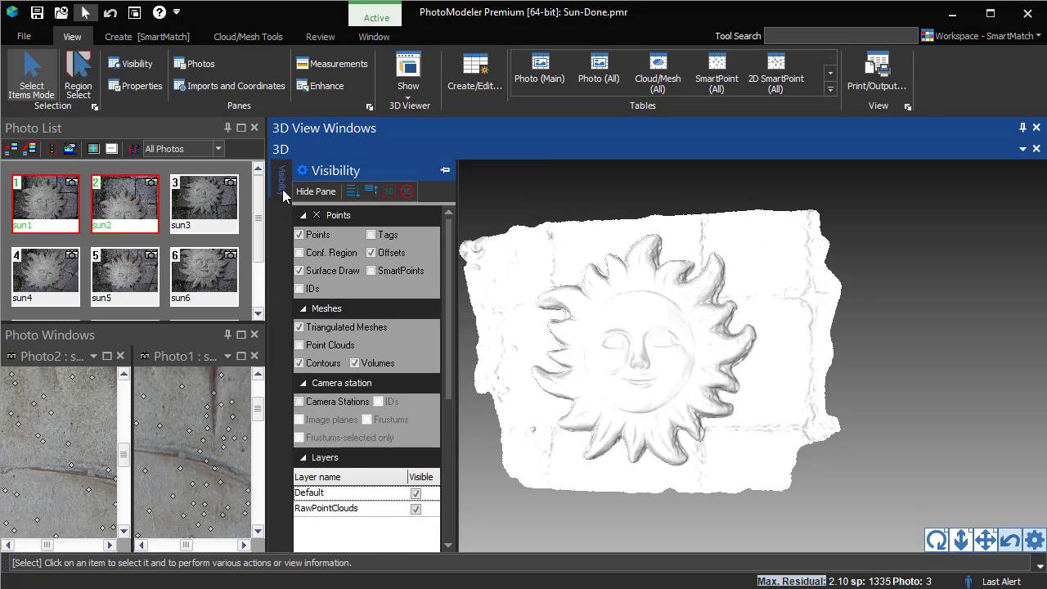
left_click(449, 460)
left_click(396, 413)
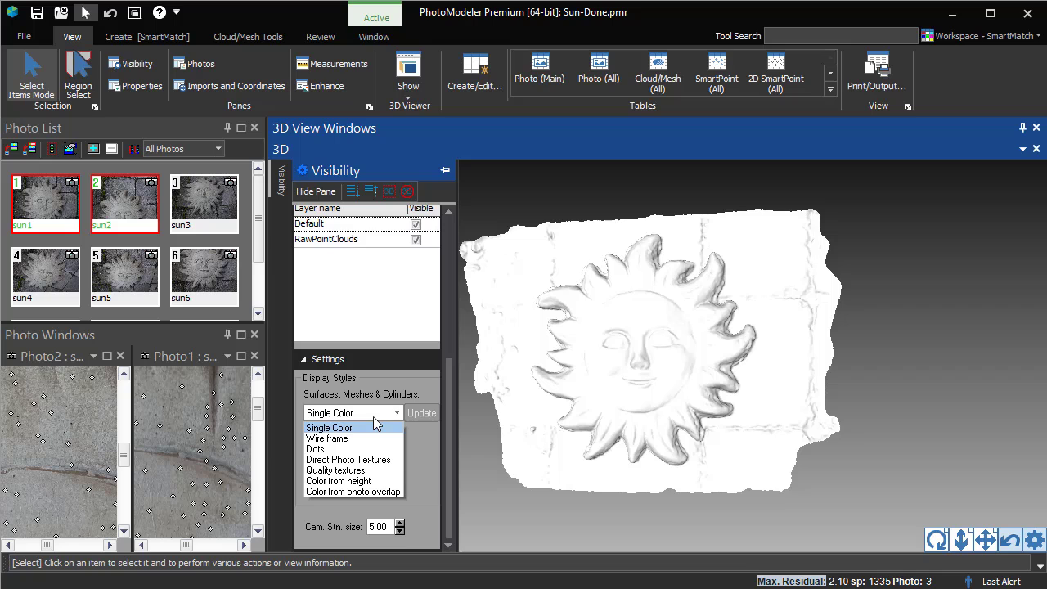
left_click(368, 466)
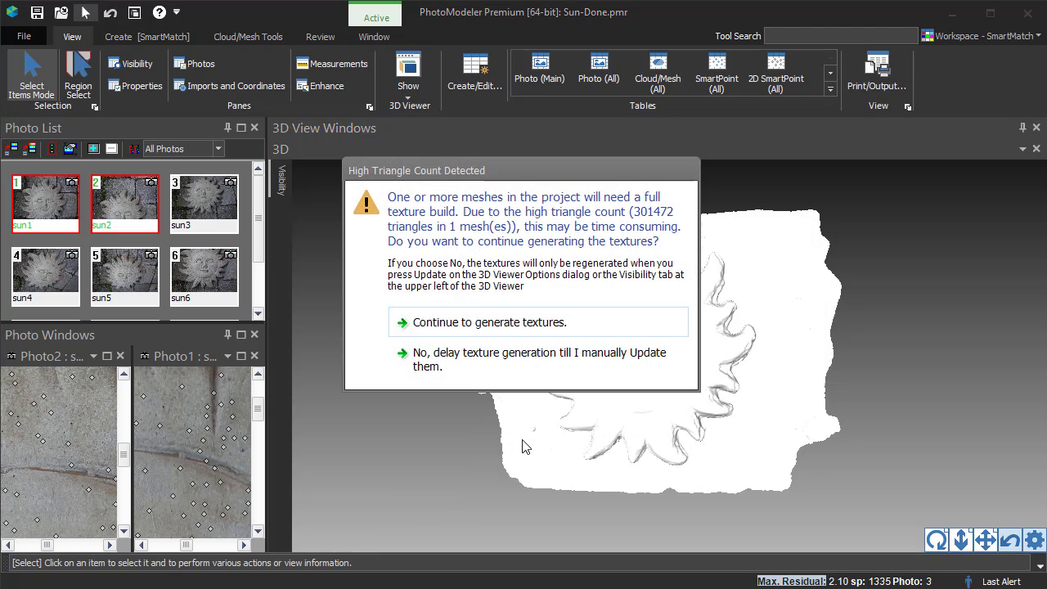
left_click(480, 324)
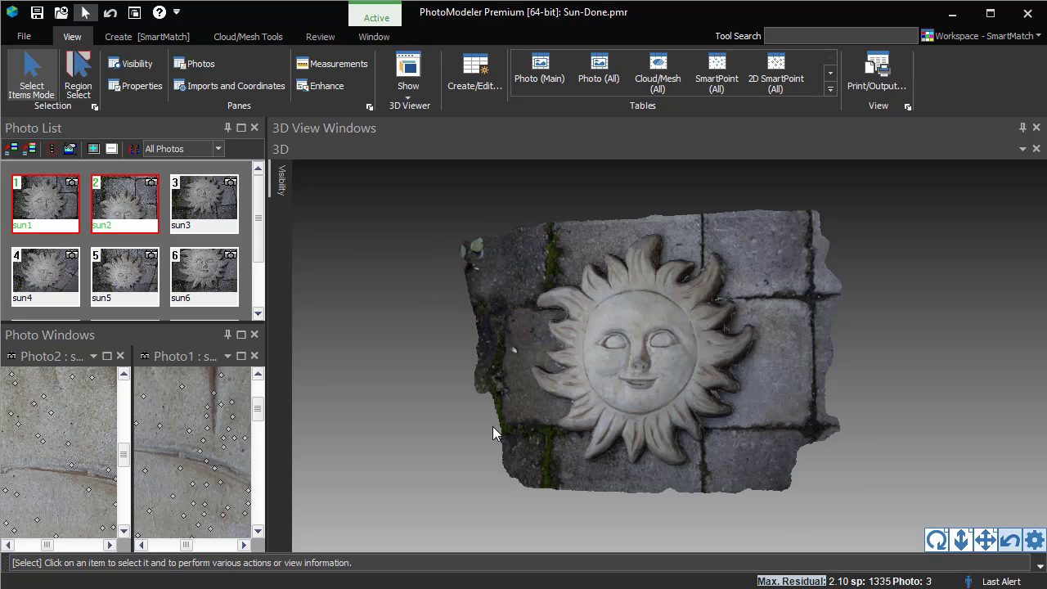
Step: Orbit, zoom in and tilt the textured sun relief to inspect its stone detail
left_click_drag(564, 393, 650, 421)
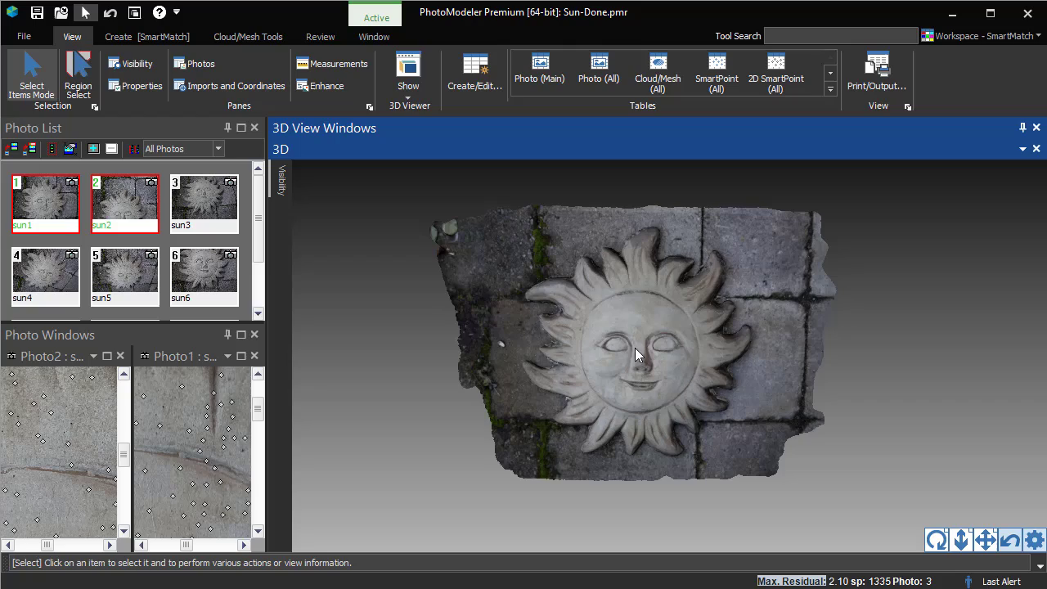
scroll(642, 323, "up", 4)
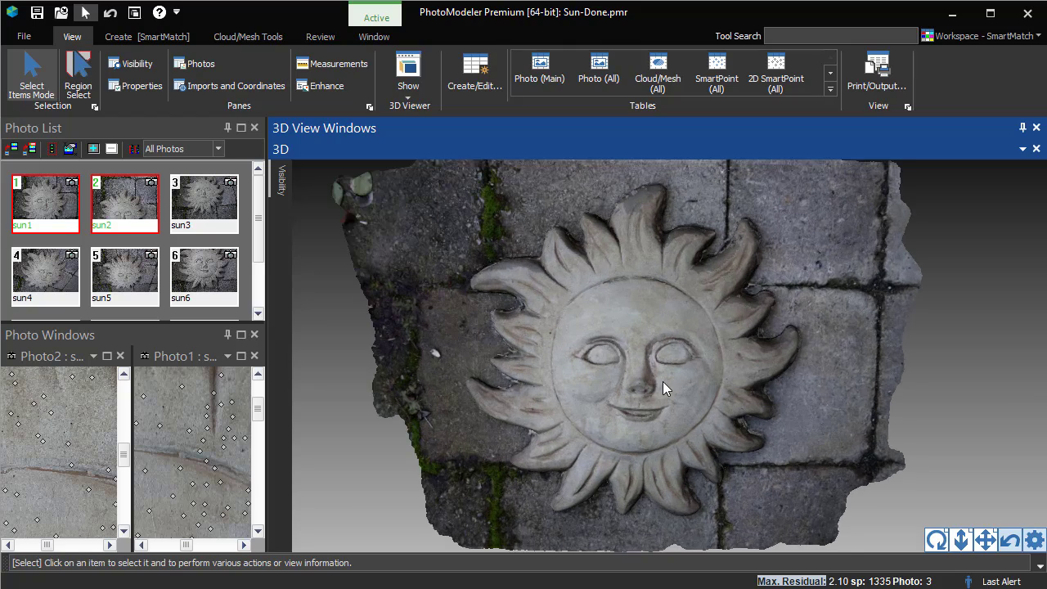
mouse_move(663, 390)
left_mouse_down()
mouse_move(682, 344)
mouse_move(683, 362)
mouse_move(644, 352)
mouse_move(646, 390)
mouse_move(609, 352)
mouse_move(636, 325)
mouse_move(685, 325)
mouse_move(666, 346)
mouse_move(669, 326)
left_mouse_up()
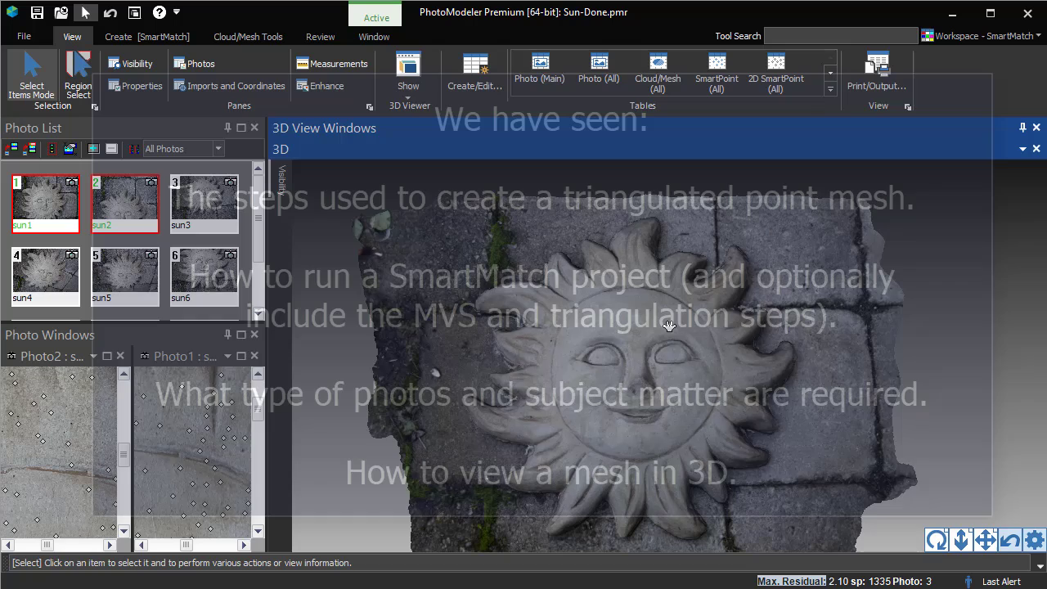